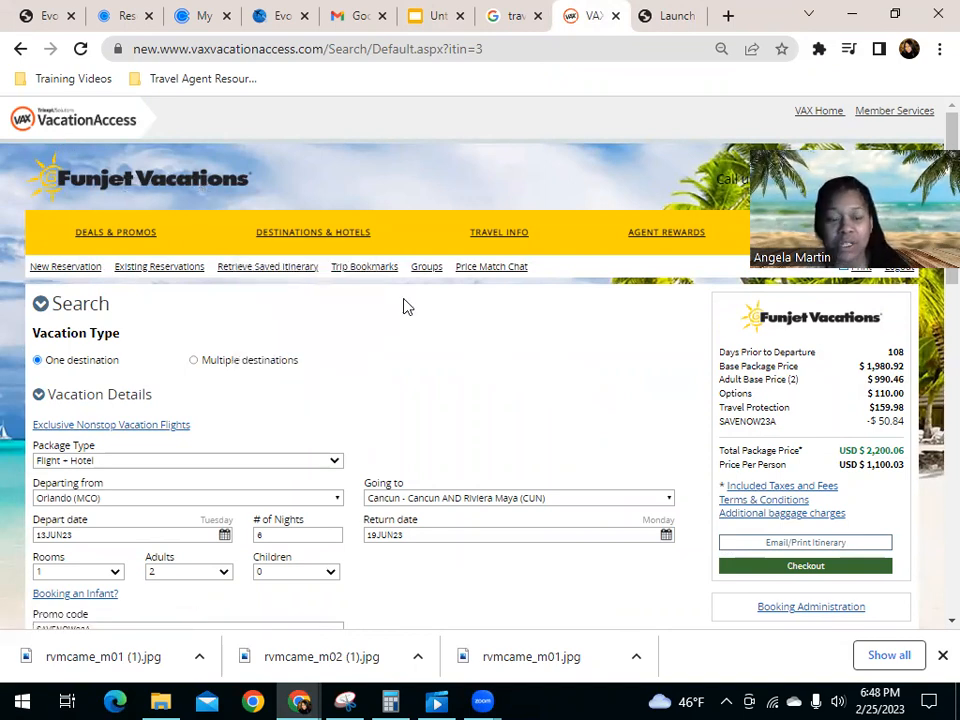
# Step: Run the flight and hotel package search from Orlando to Cancun for 13JUN23 to 19JUN23 with promo code SAVENOW23A
pyautogui.scroll(-2, 499, 334)
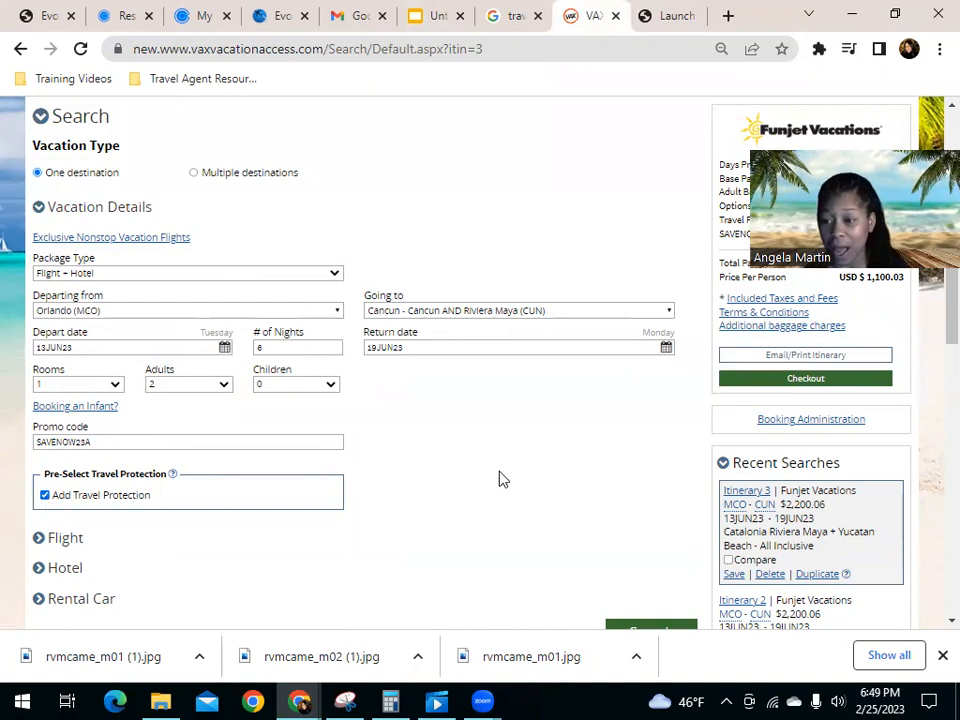
pyautogui.scroll(-2, 510, 495)
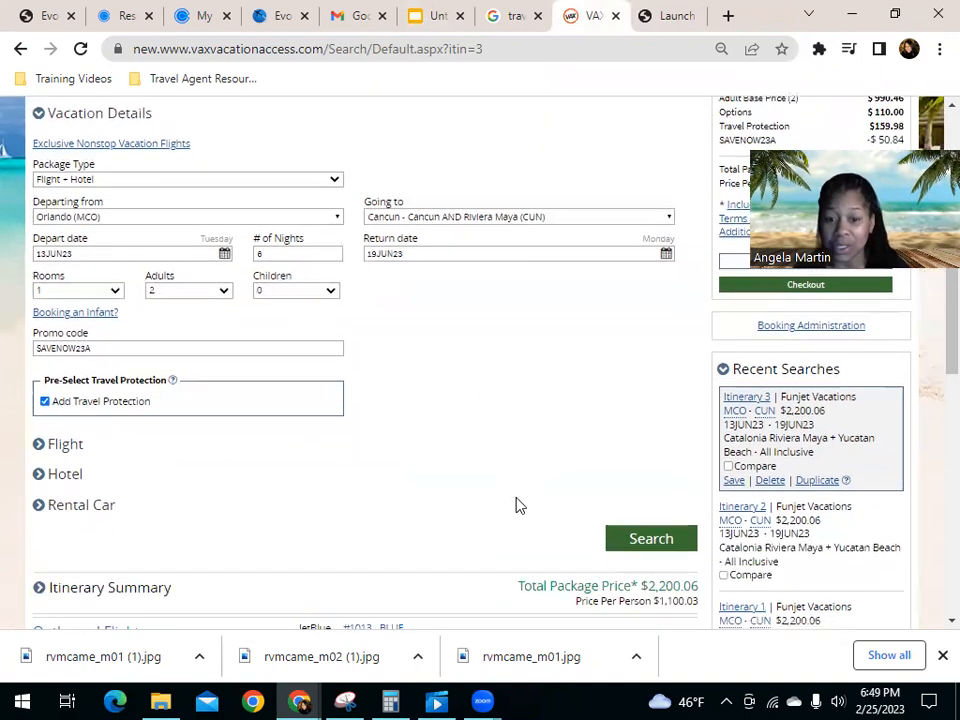
pyautogui.click(634, 543)
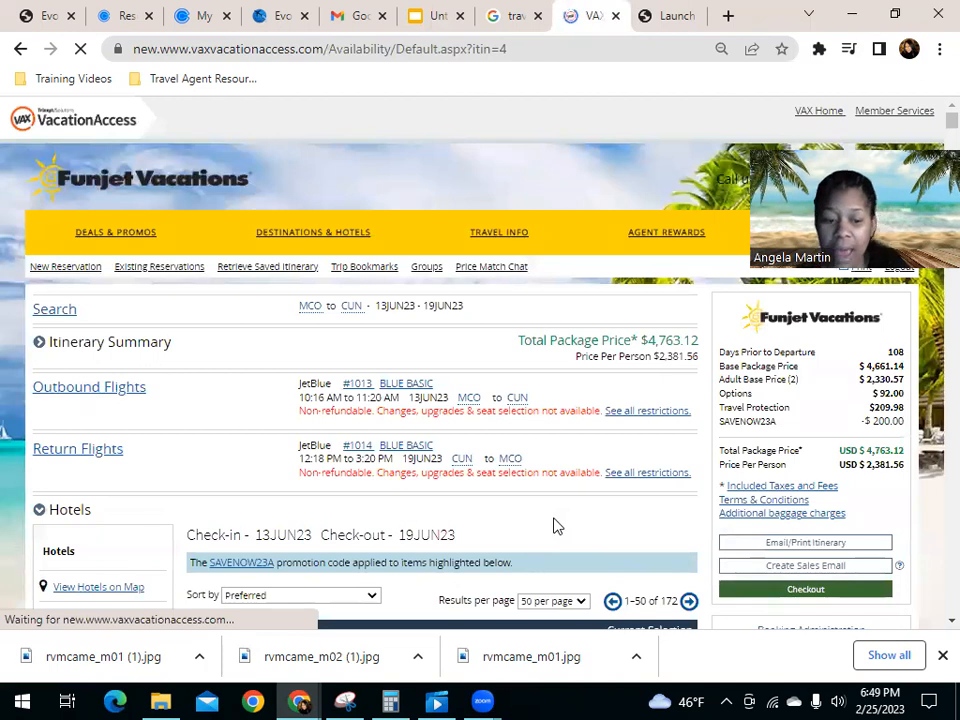
# Step: Sort the hotel results by price from lowest to highest
pyautogui.scroll(-2, 440, 345)
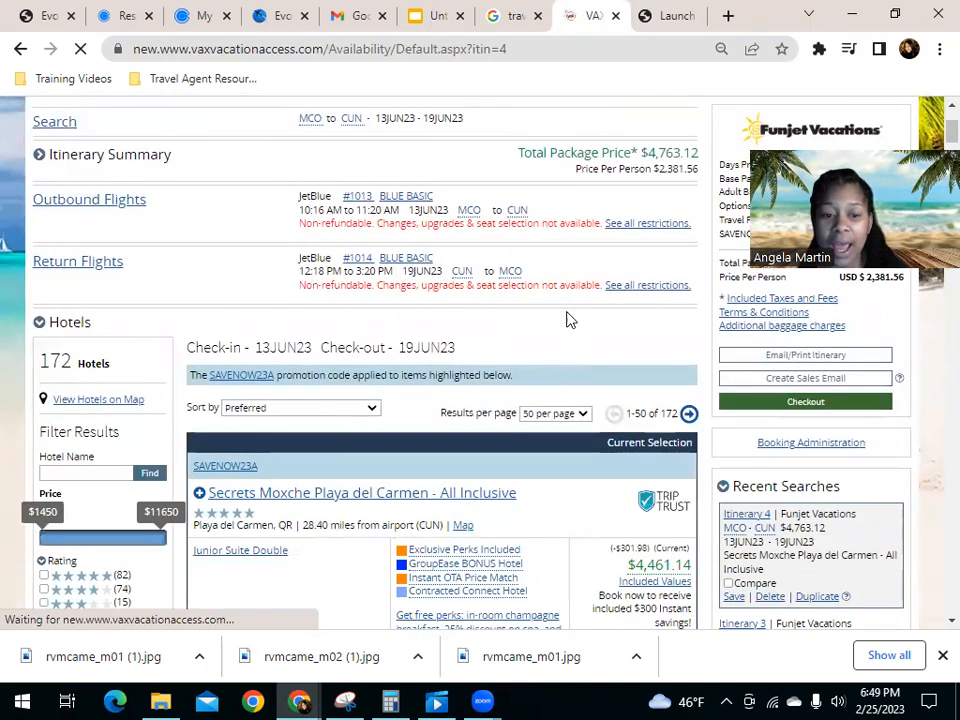
pyautogui.scroll(-1, 600, 360)
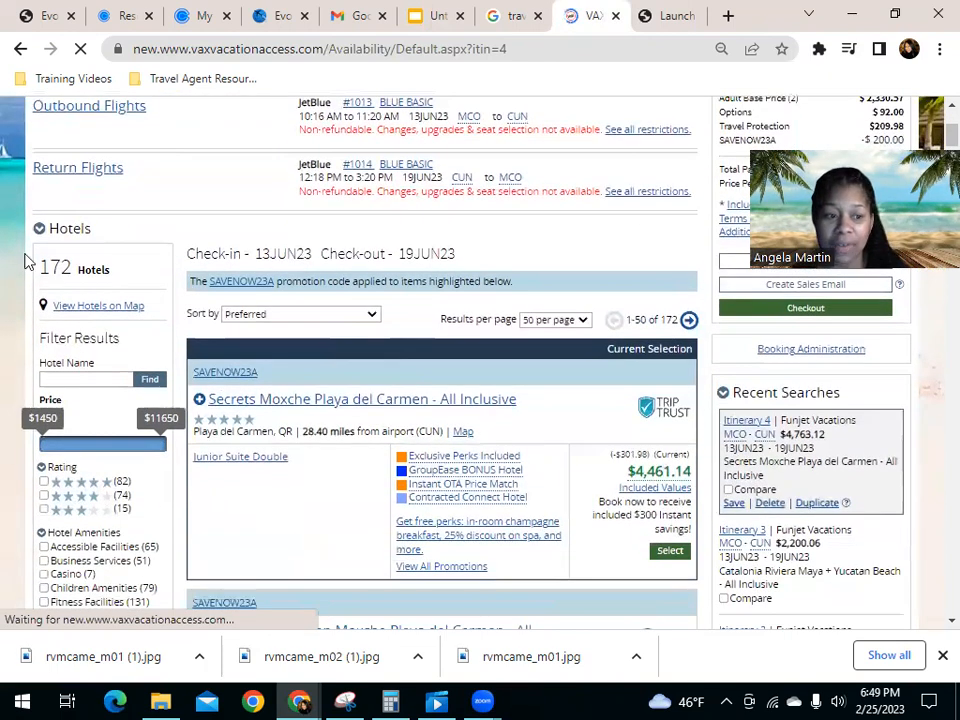
pyautogui.scroll(-1, 575, 252)
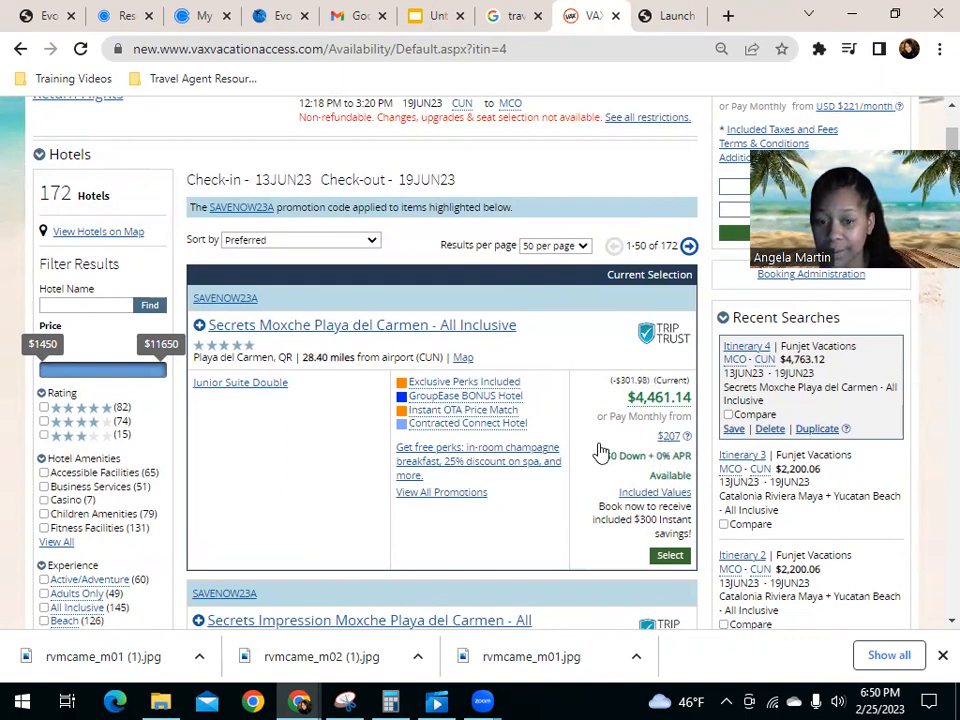
pyautogui.click(283, 244)
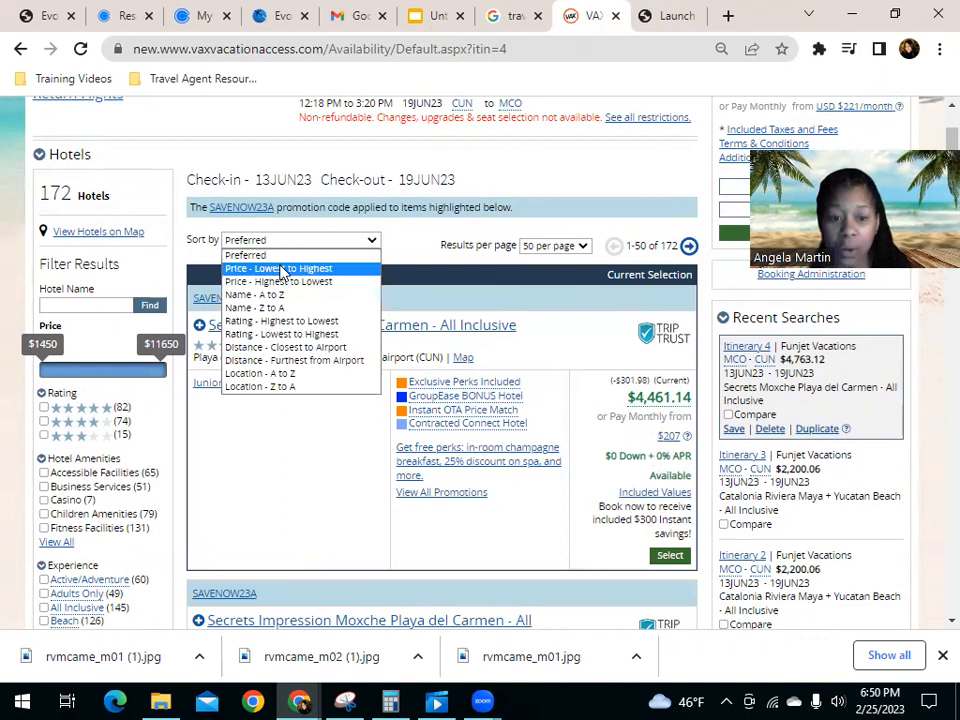
pyautogui.click(281, 268)
pyautogui.scroll(-3, 204, 245)
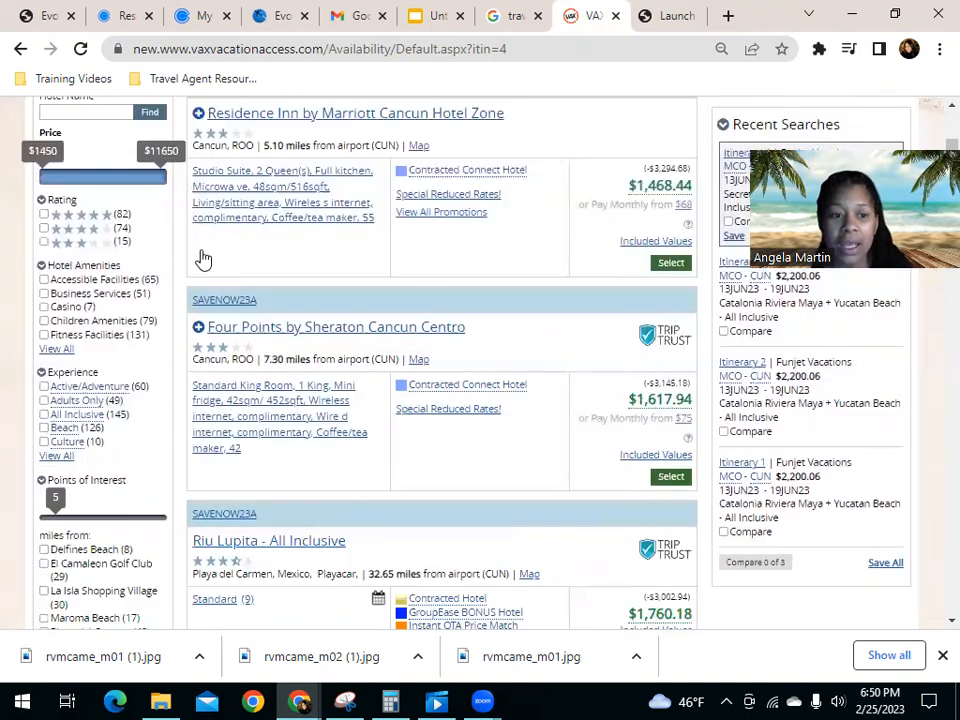
pyautogui.scroll(3, 204, 358)
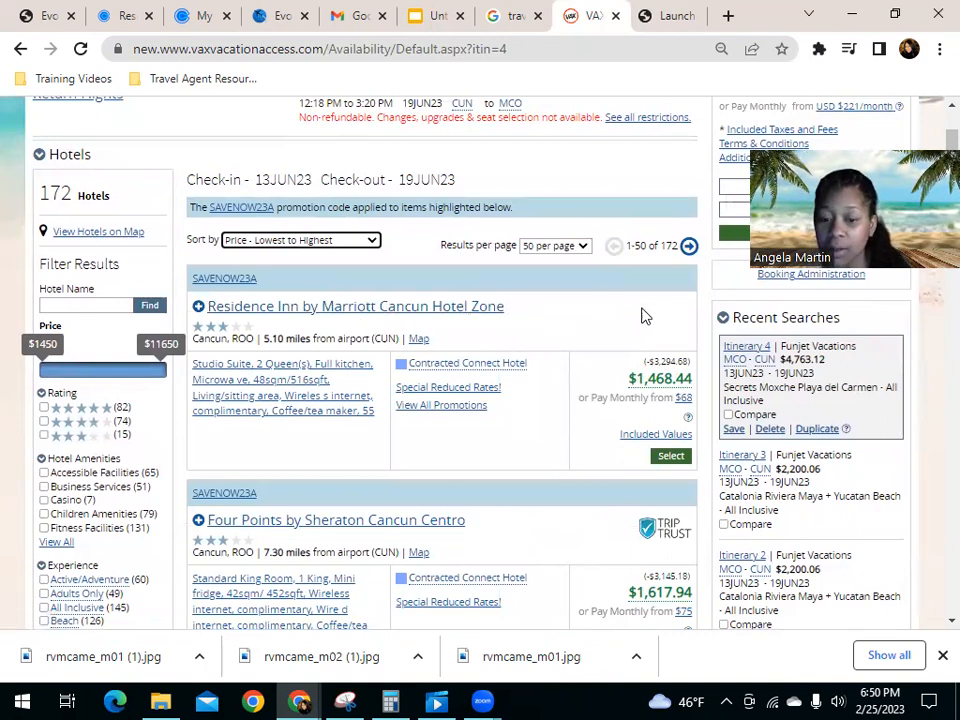
# Step: Filter the hotel results to the All Inclusive and Beach experiences
pyautogui.scroll(-3, 154, 439)
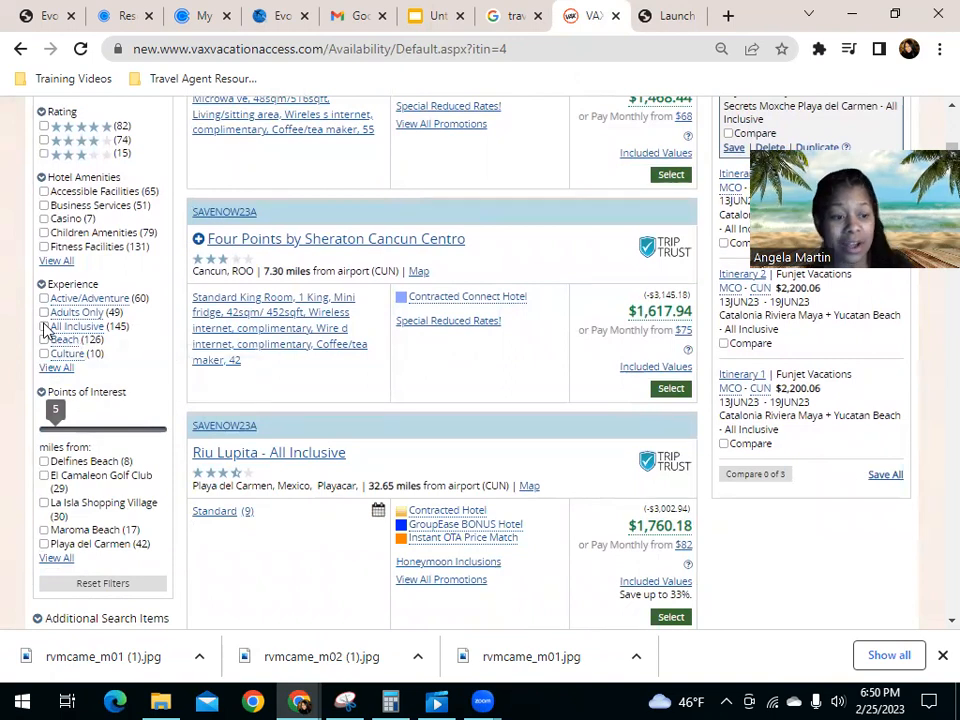
pyautogui.click(43, 327)
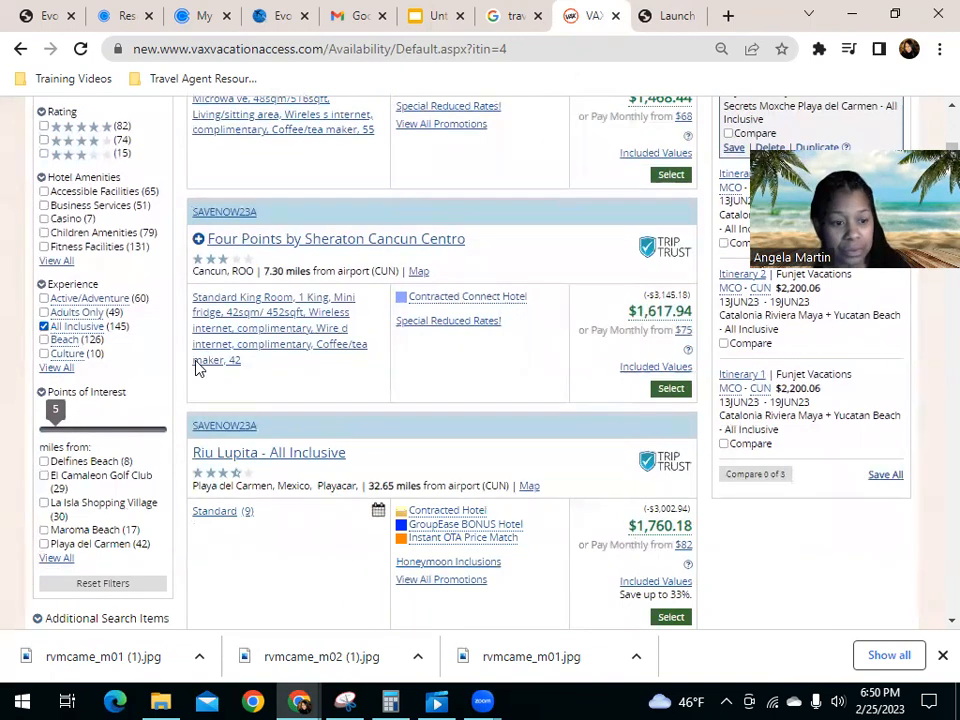
pyautogui.click(44, 340)
# Step: Select the Catalonia Riviera Maya + Yucatan Beach - All Inclusive hotel for the package
pyautogui.scroll(5, 450, 439)
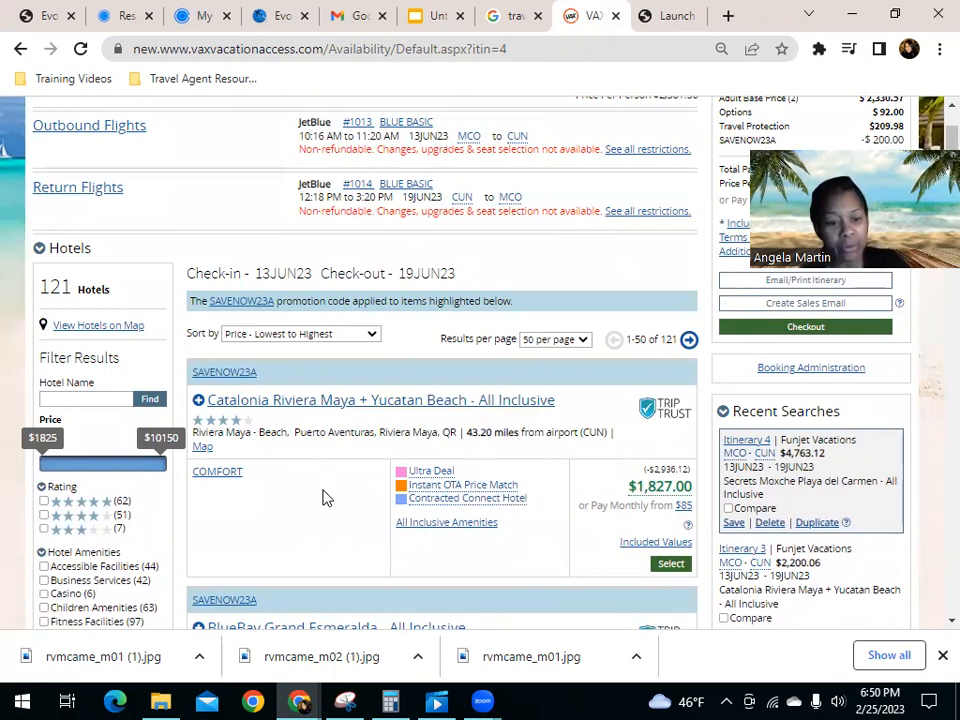
pyautogui.scroll(-2, 548, 448)
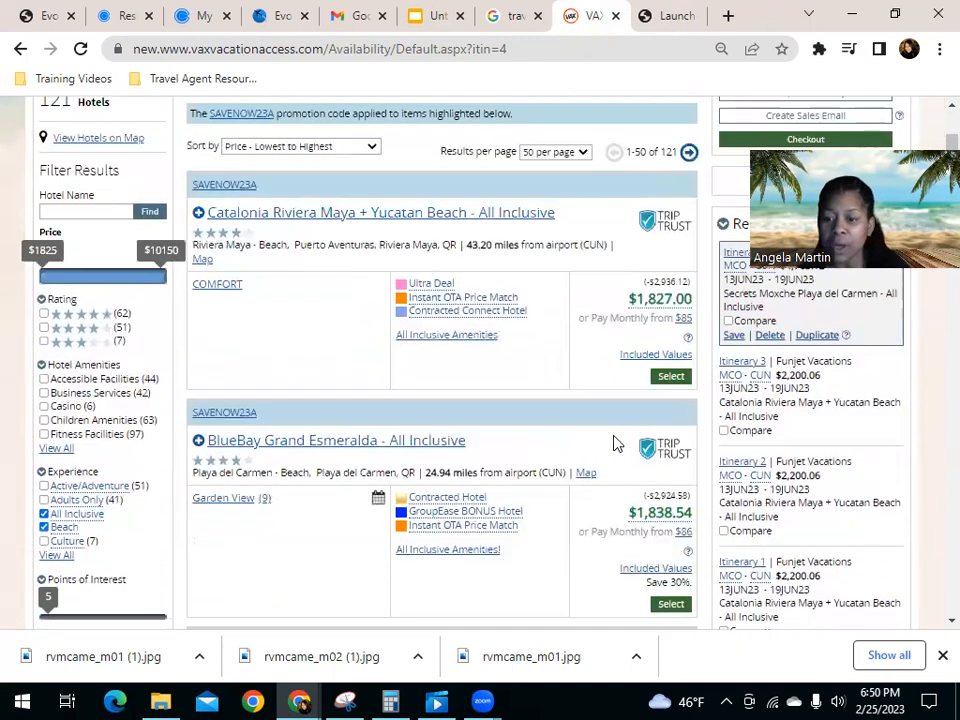
pyautogui.click(671, 376)
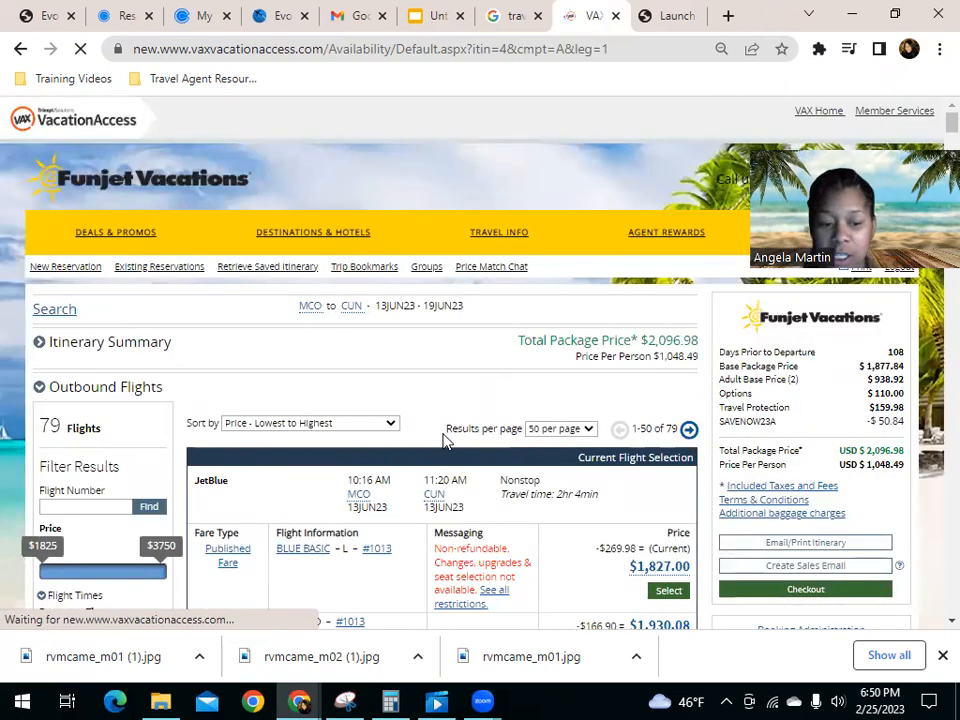
# Step: Select the BLUE fare on JetBlue flight #1013 as the outbound flight
pyautogui.scroll(-2, 446, 436)
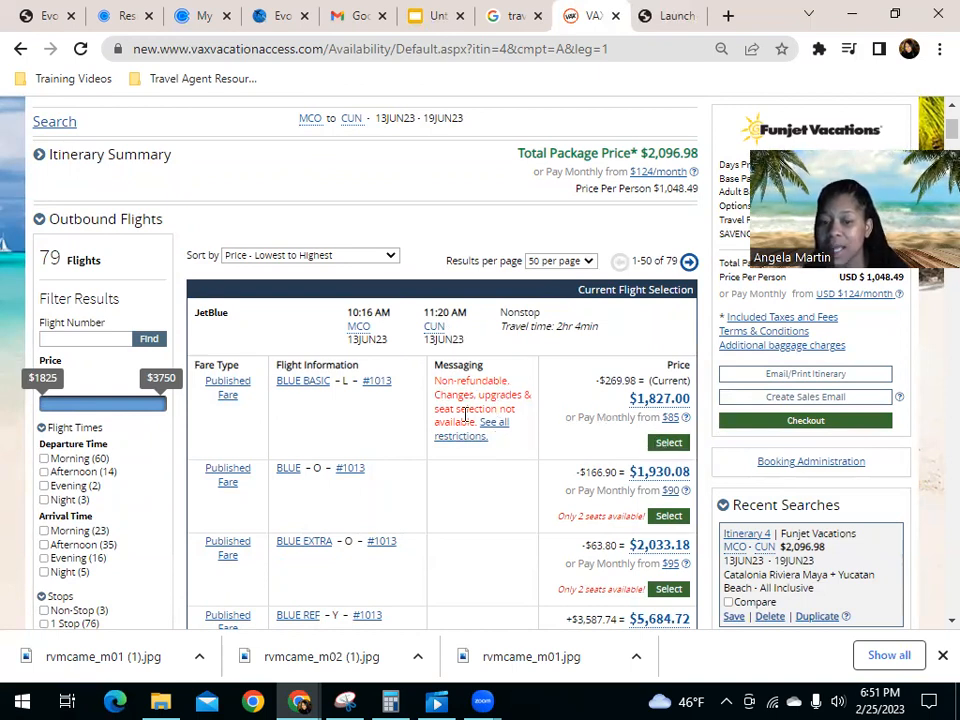
pyautogui.scroll(-1, 497, 410)
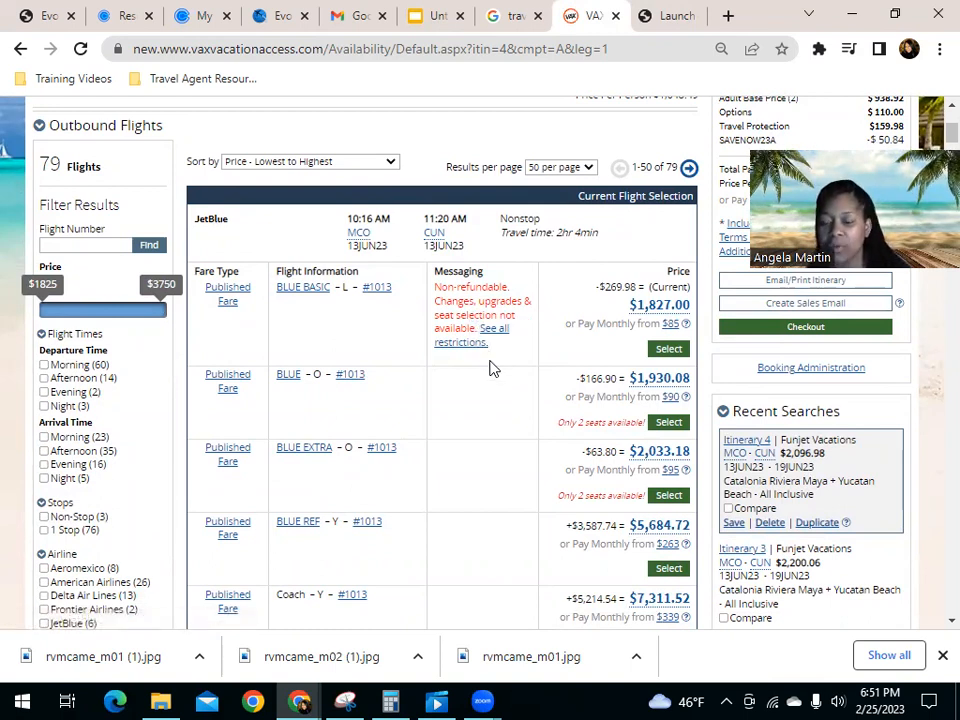
pyautogui.click(669, 424)
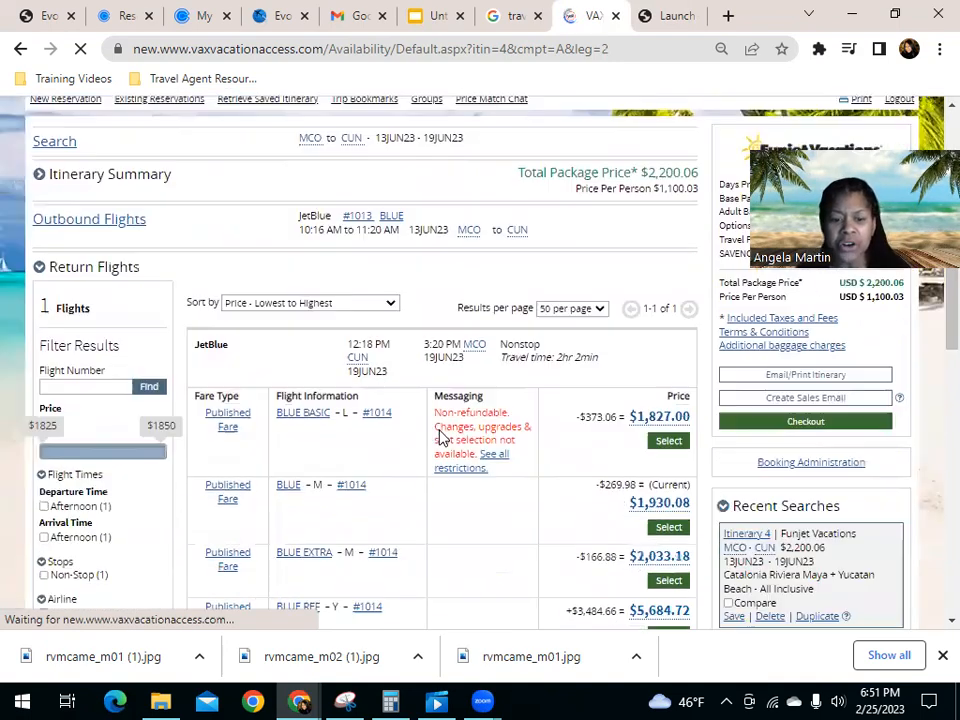
# Step: Select the BLUE fare on JetBlue flight #1014 as the return flight
pyautogui.scroll(-1, 442, 438)
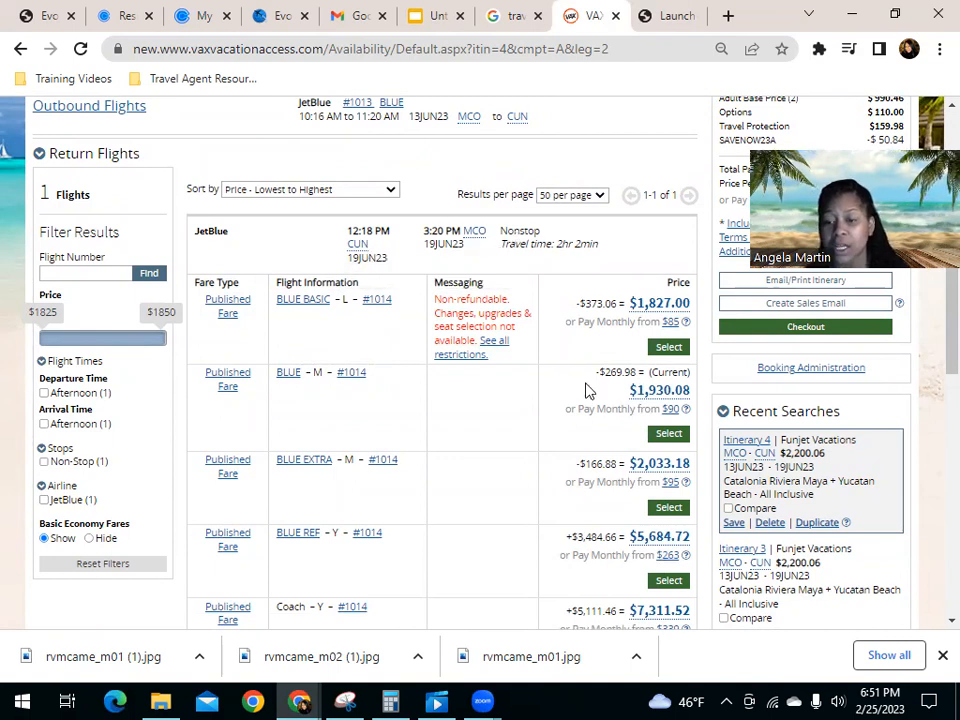
pyautogui.click(669, 433)
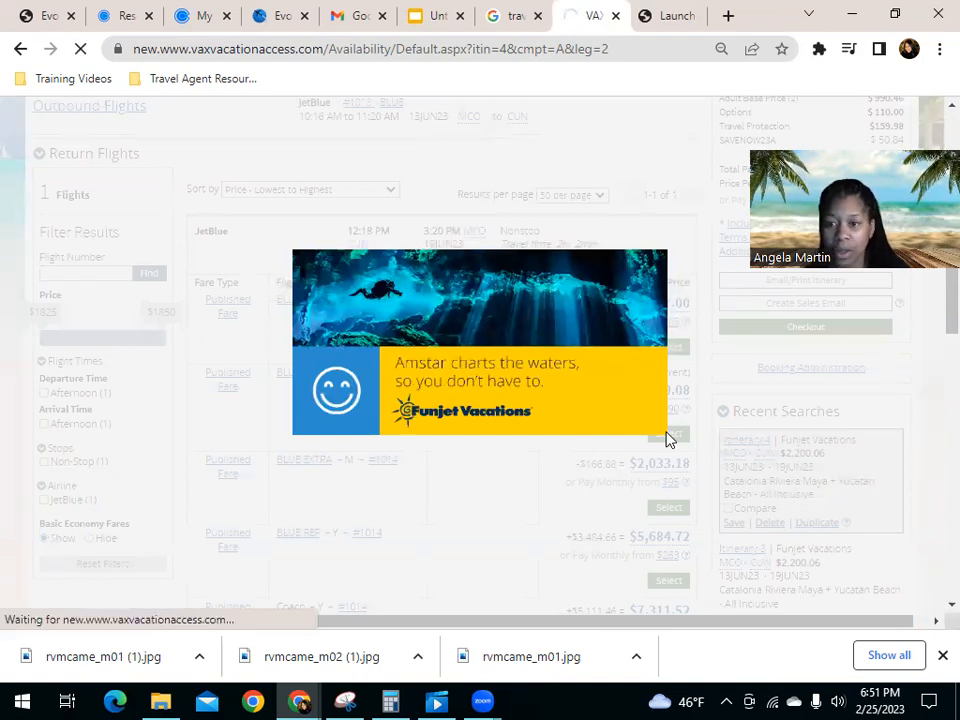
pyautogui.scroll(1, 668, 440)
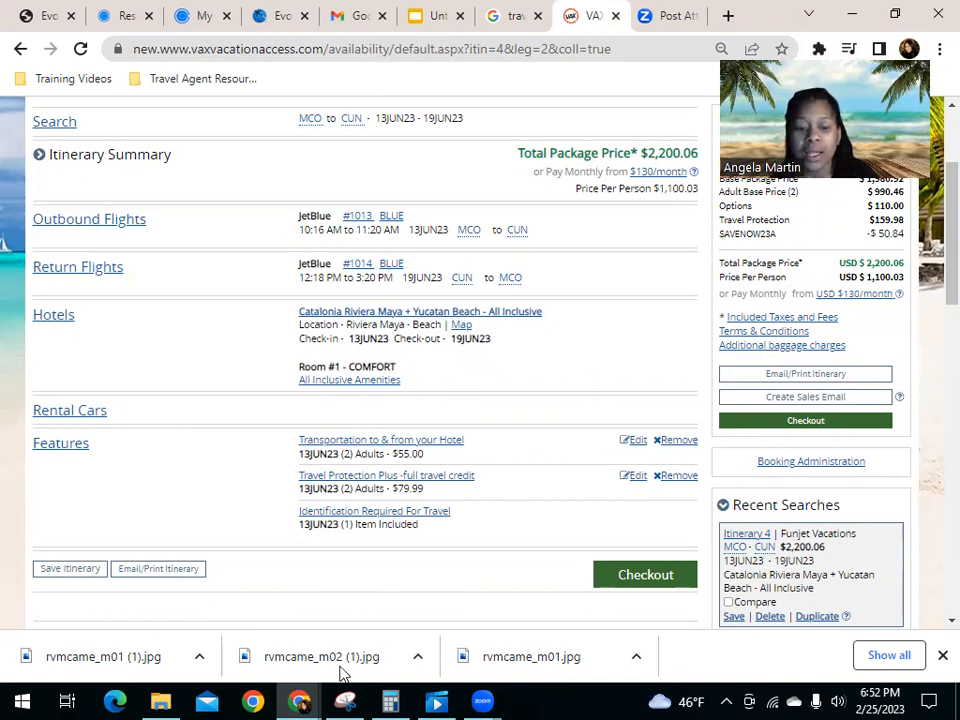
# Step: Switch to the Evolution Travel browser window and log in to the member account with the saved user ID and password
pyautogui.moveTo(300, 700)
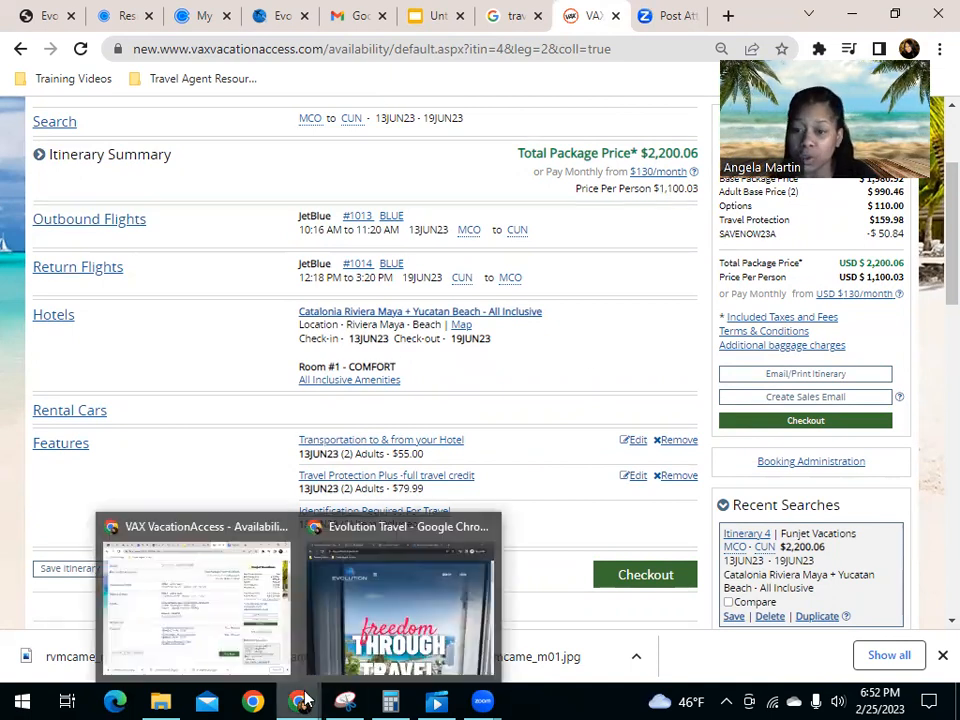
pyautogui.click(390, 645)
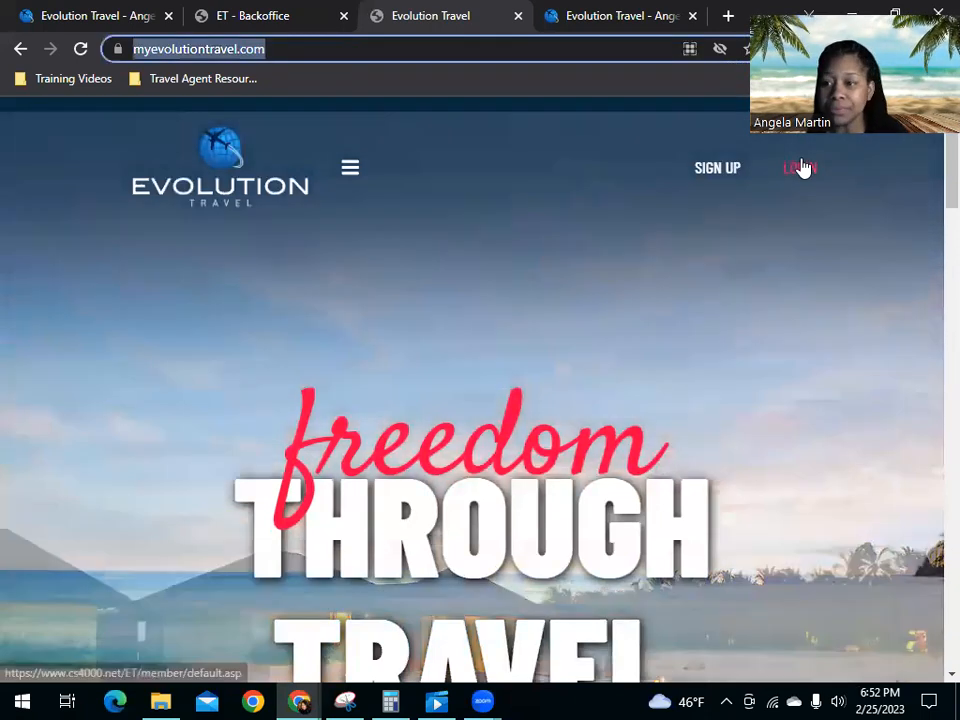
pyautogui.click(799, 169)
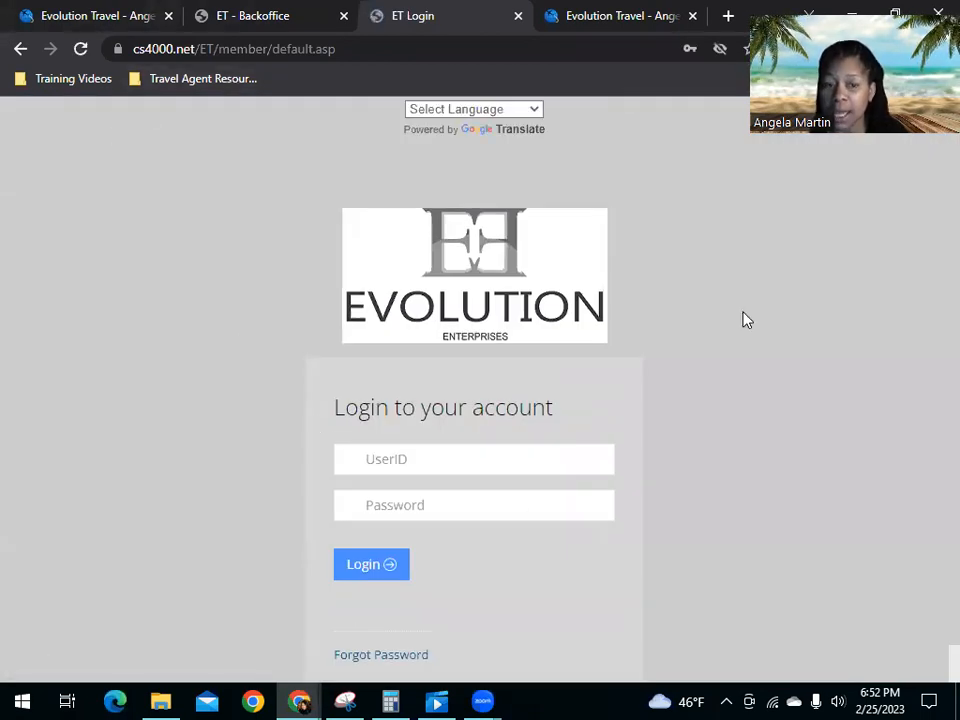
pyautogui.click(435, 466)
pyautogui.click(490, 245)
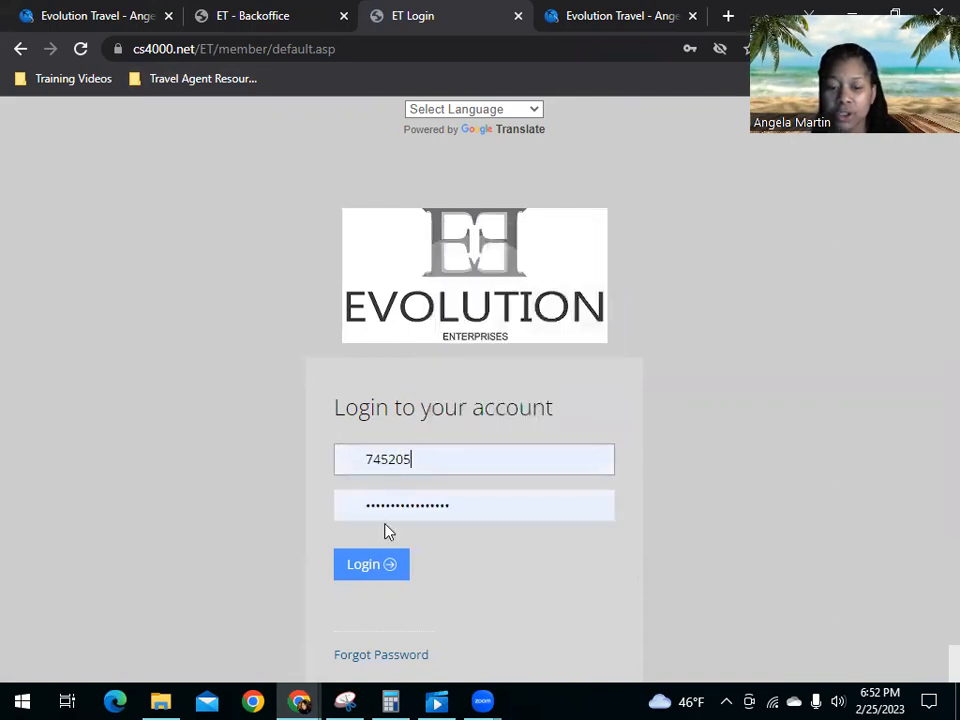
pyautogui.click(377, 578)
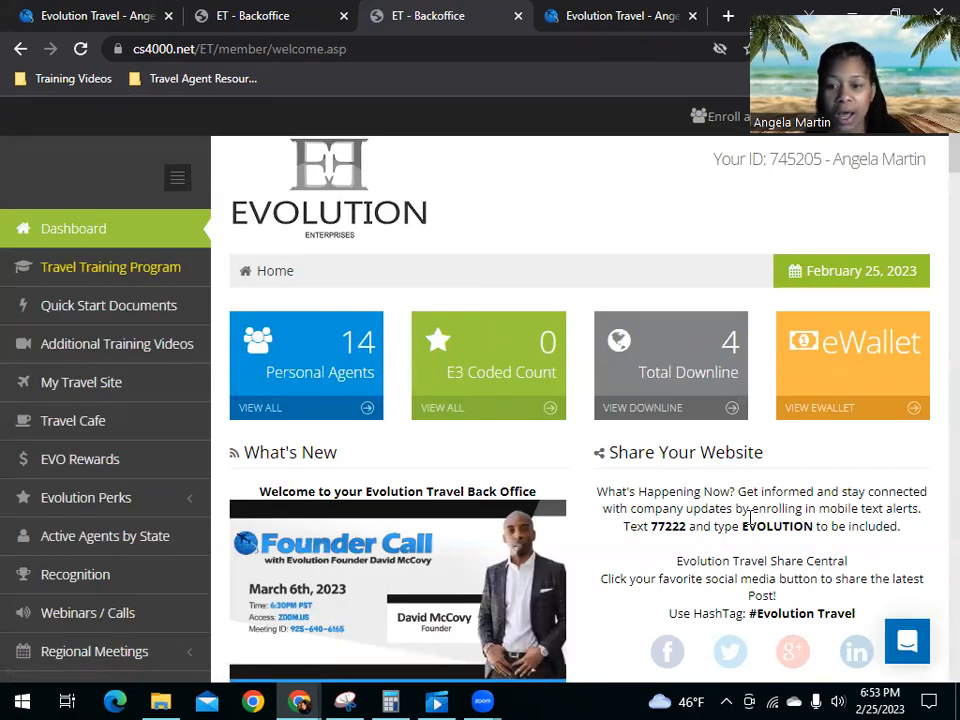
# Step: Go to the agent's travel site, enter its dashboard and open the profile's Recommended Specials page
pyautogui.click(60, 386)
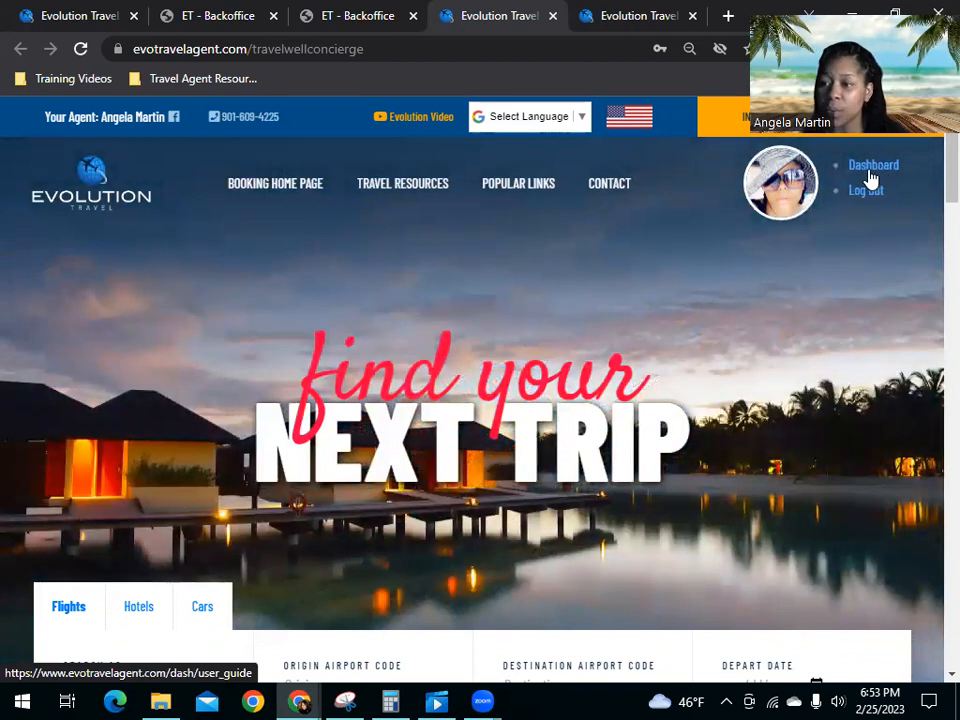
pyautogui.click(869, 177)
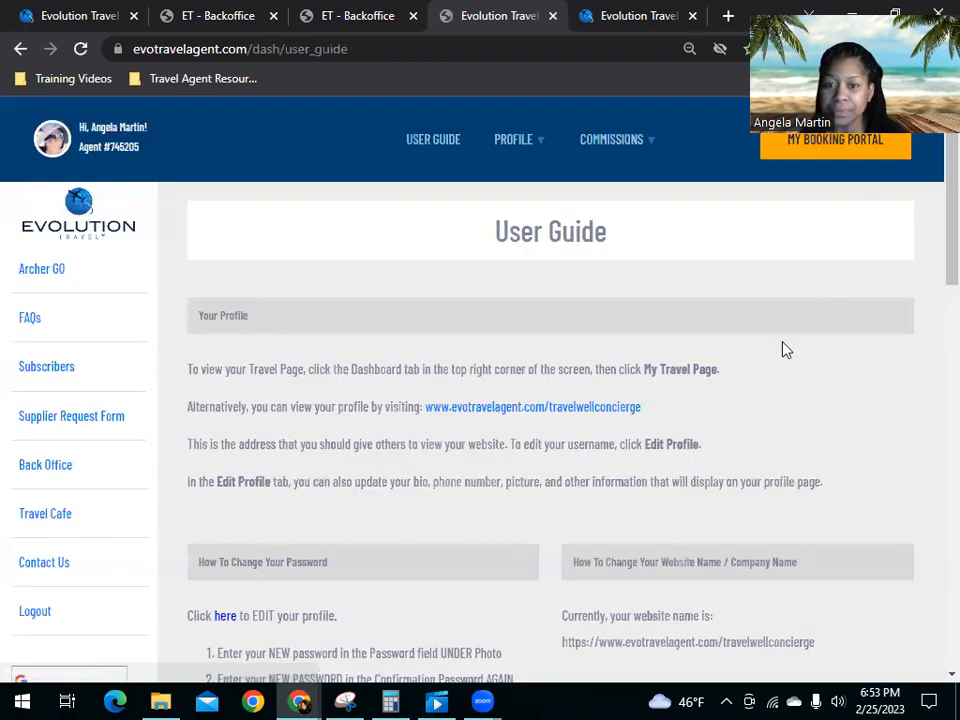
pyautogui.moveTo(529, 148)
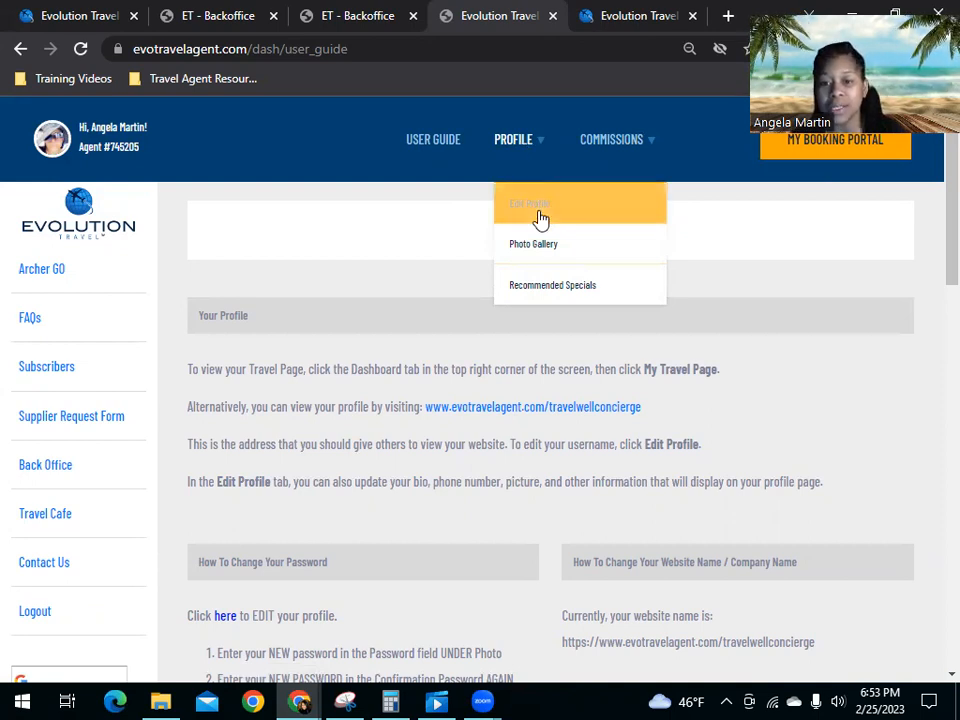
pyautogui.click(540, 296)
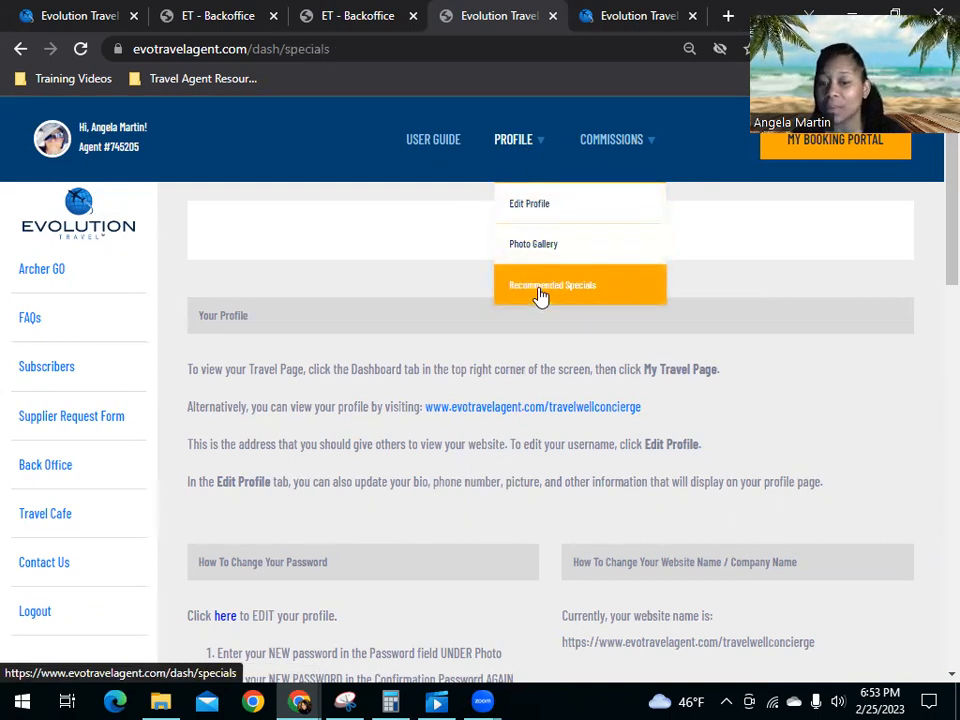
# Step: Delete the existing "6 Days in Paradise" special and confirm the deletion
pyautogui.scroll(-3, 600, 320)
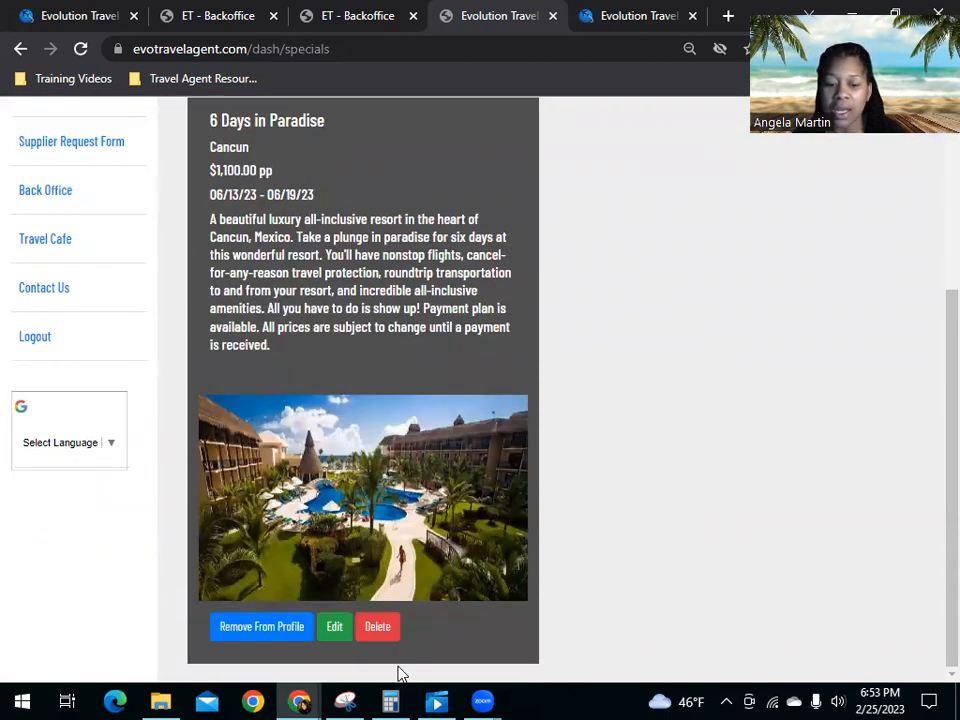
pyautogui.click(378, 628)
pyautogui.click(570, 153)
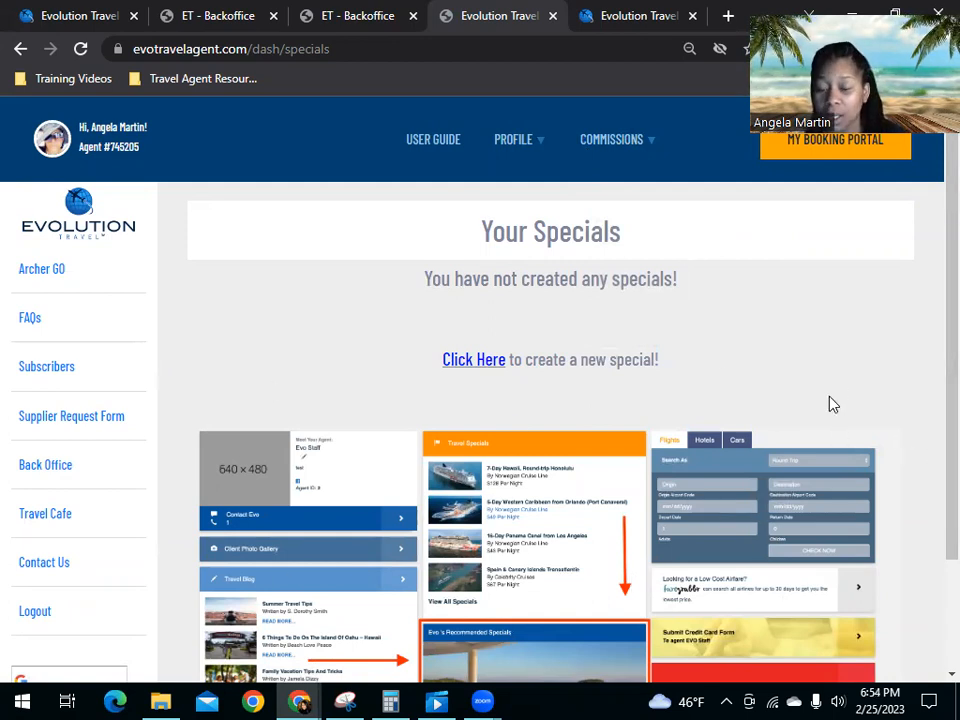
# Step: Start a new special with the title "6 Days in Paradise" and the location "Cancun"
pyautogui.click(457, 365)
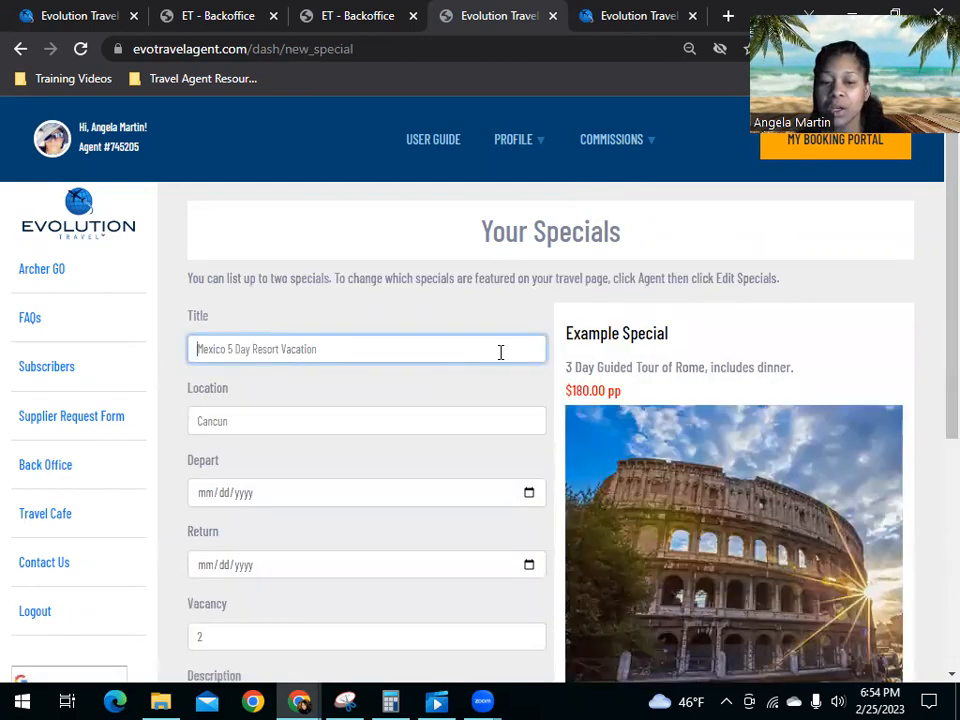
pyautogui.scroll(-1, 221, 349)
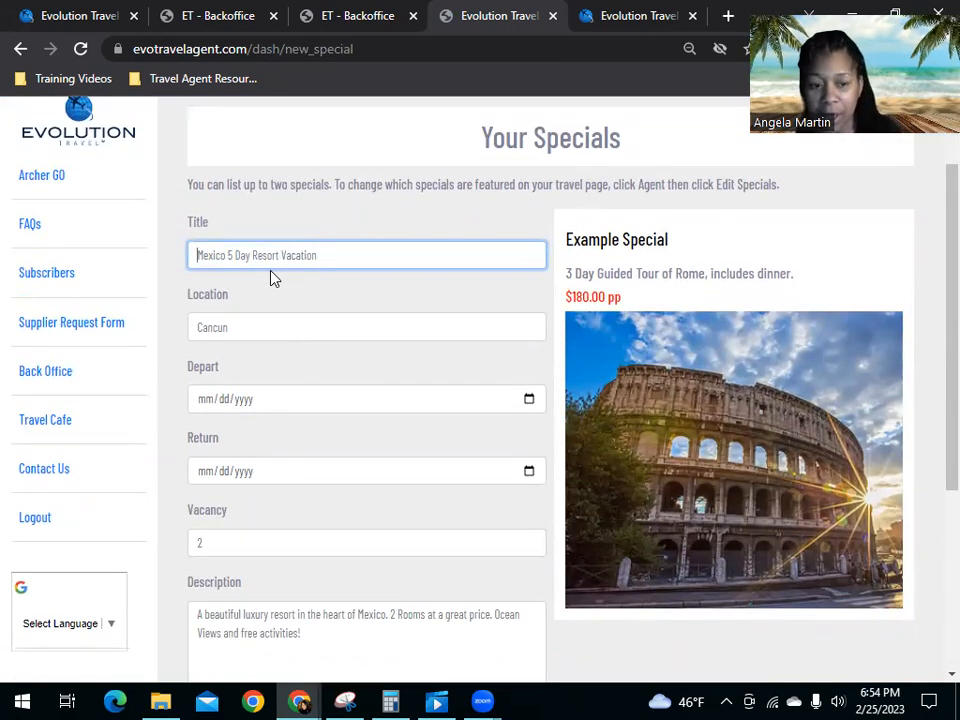
pyautogui.write('6 Days')
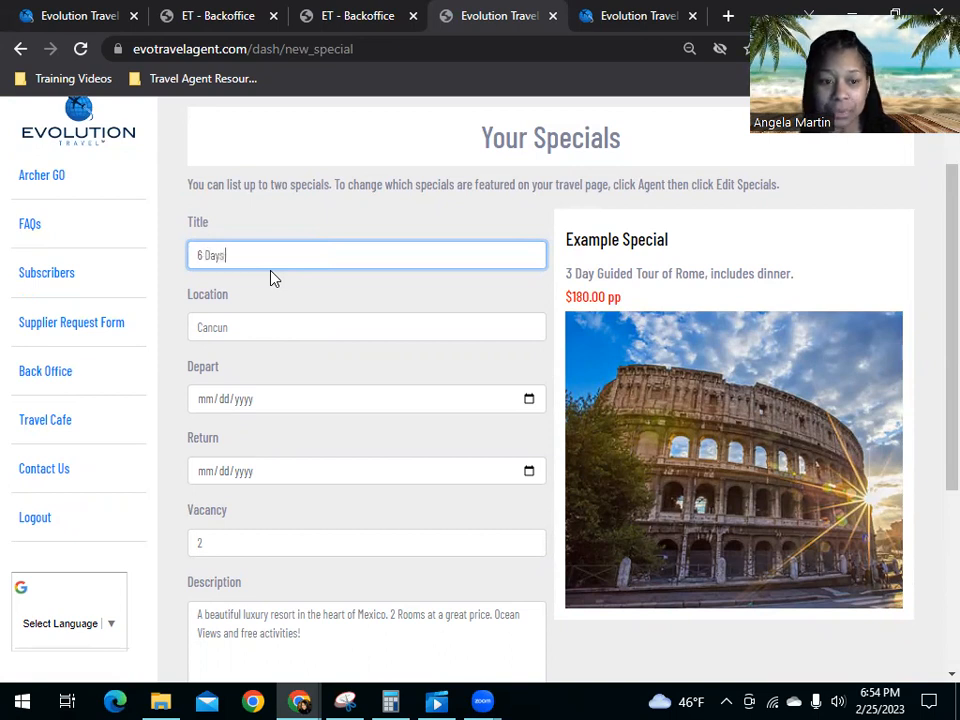
pyautogui.write(' in Paradise')
pyautogui.click(247, 330)
pyautogui.write('Cancun')
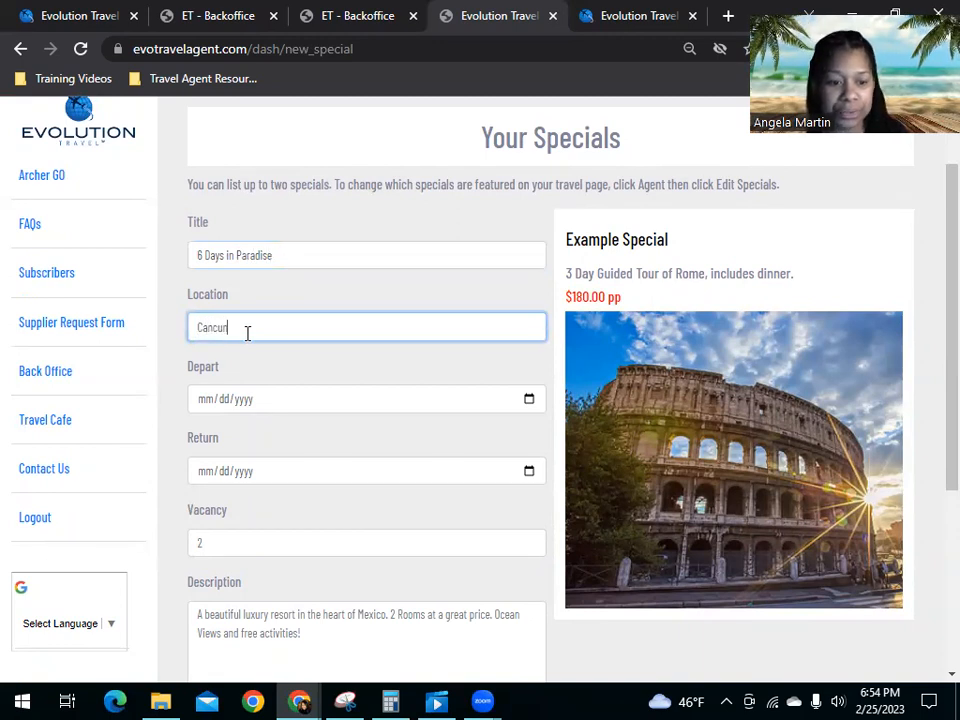
# Step: Set the special's departure date to 06/13/2023, return date to 06/19/2023 and vacancy to 2
pyautogui.click(214, 408)
pyautogui.write('06/13/2023')
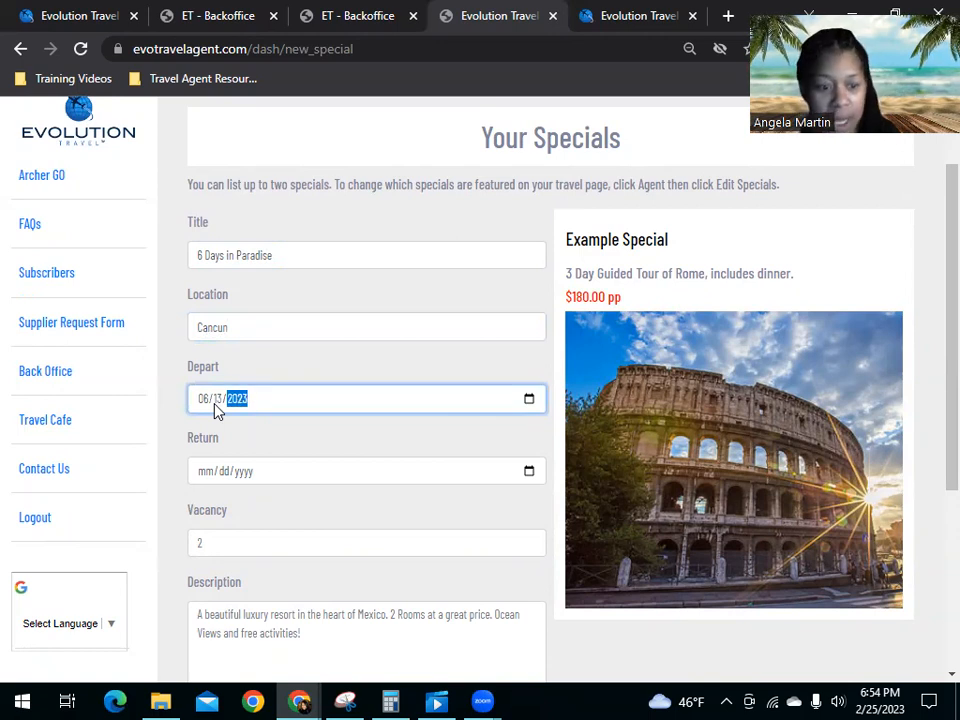
pyautogui.click(200, 476)
pyautogui.write('06192023')
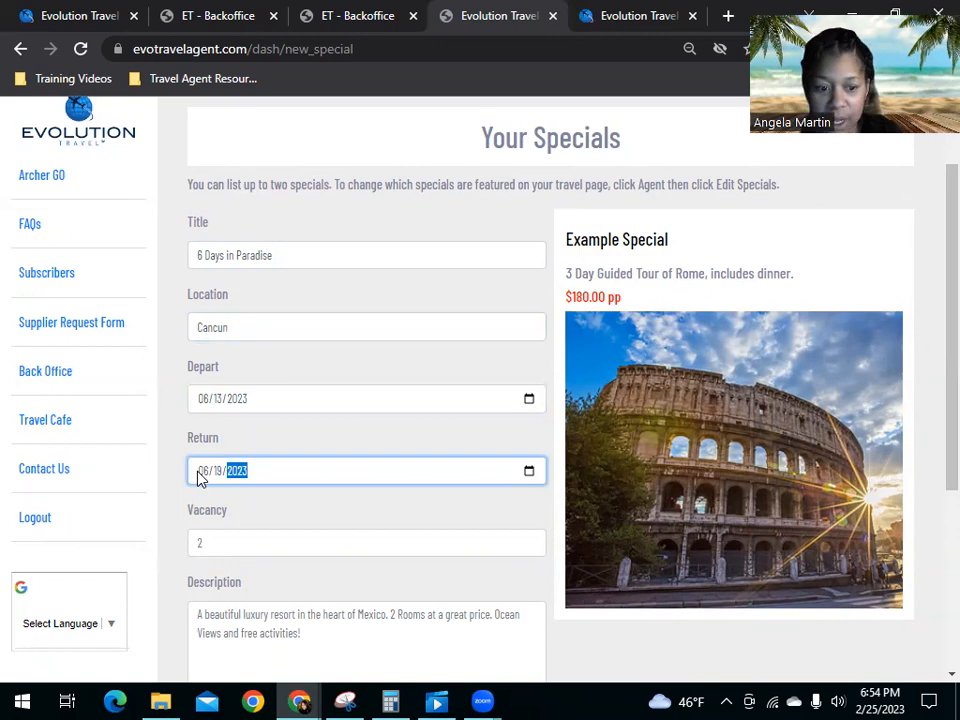
pyautogui.click(209, 538)
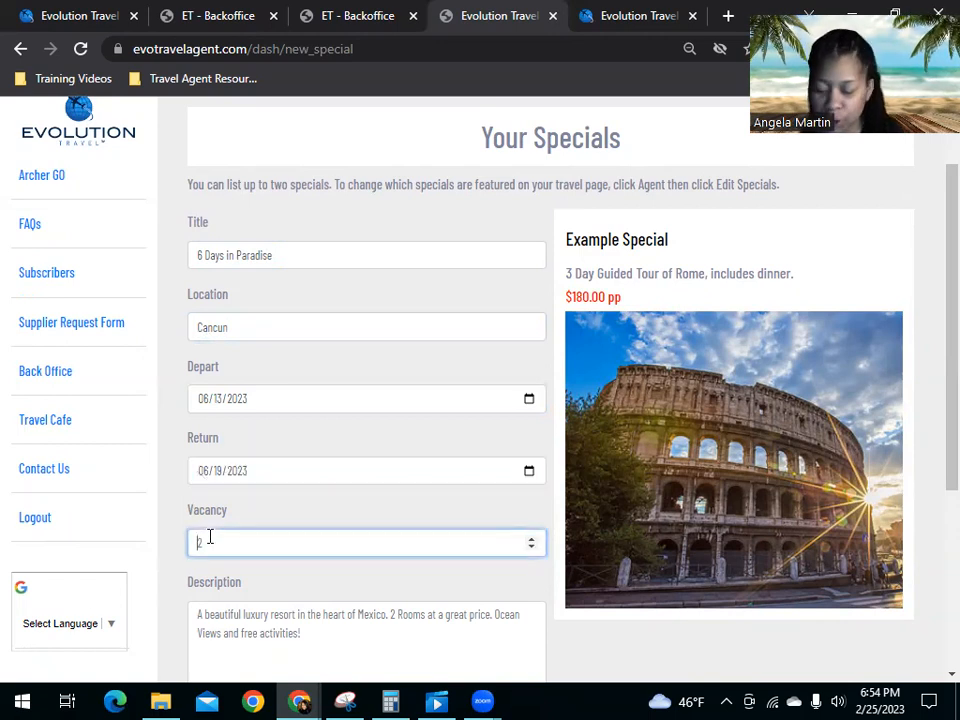
pyautogui.write('2')
# Step: Begin the special's description with "A beautiful luxury all-inclusive resort in the heart of Cancun, Mexico."
pyautogui.scroll(-3, 293, 620)
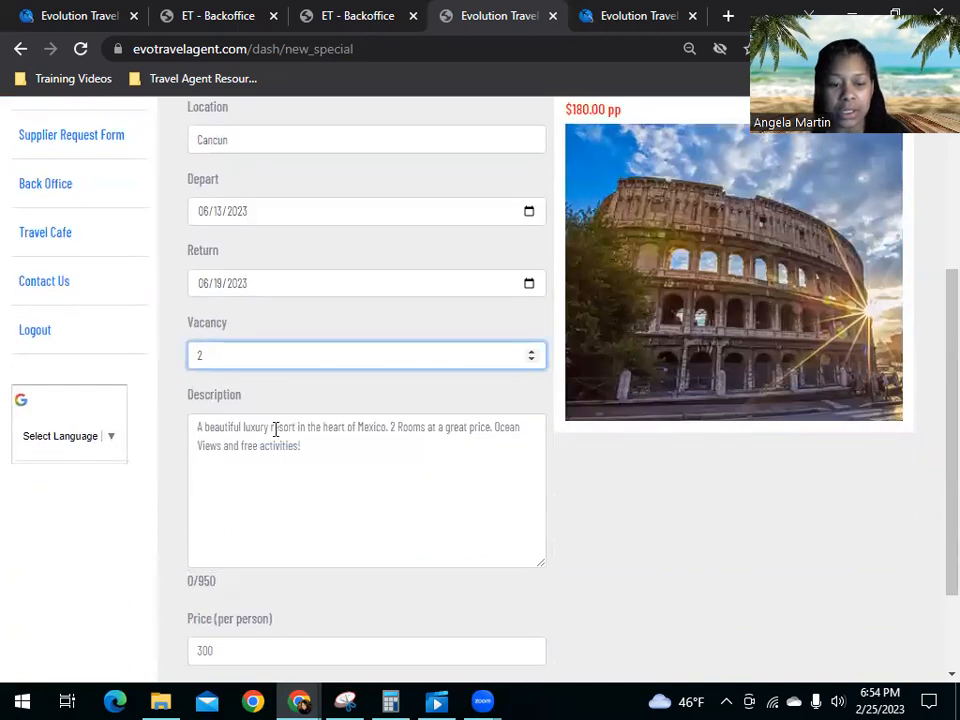
pyautogui.click(236, 436)
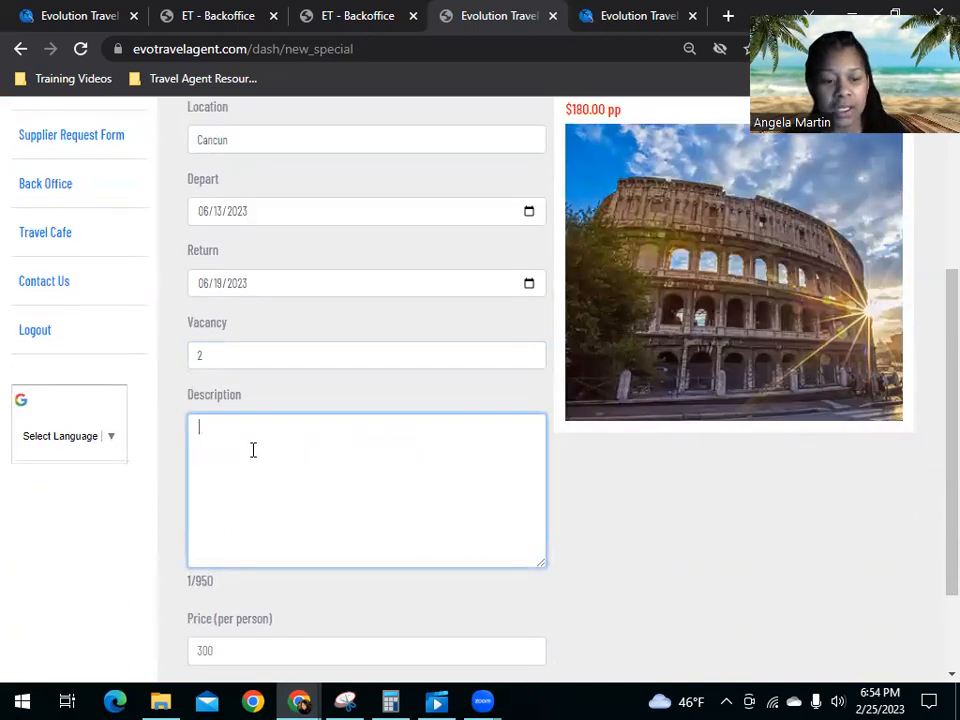
pyautogui.write('A beau')
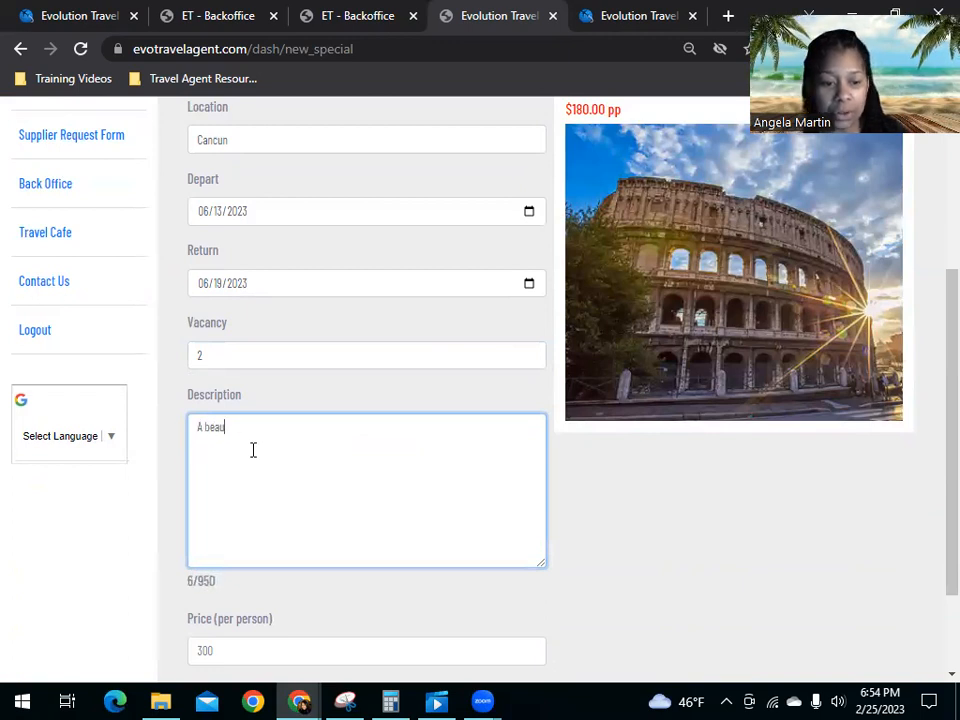
pyautogui.write('tiful luxury all-inclusive r')
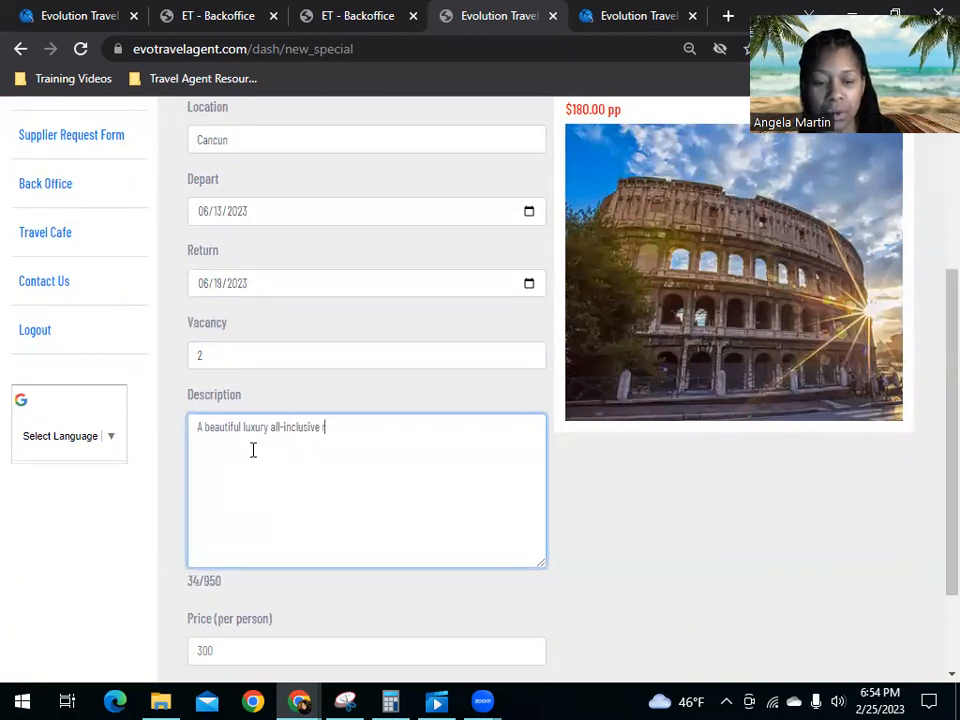
pyautogui.write('esort in the h')
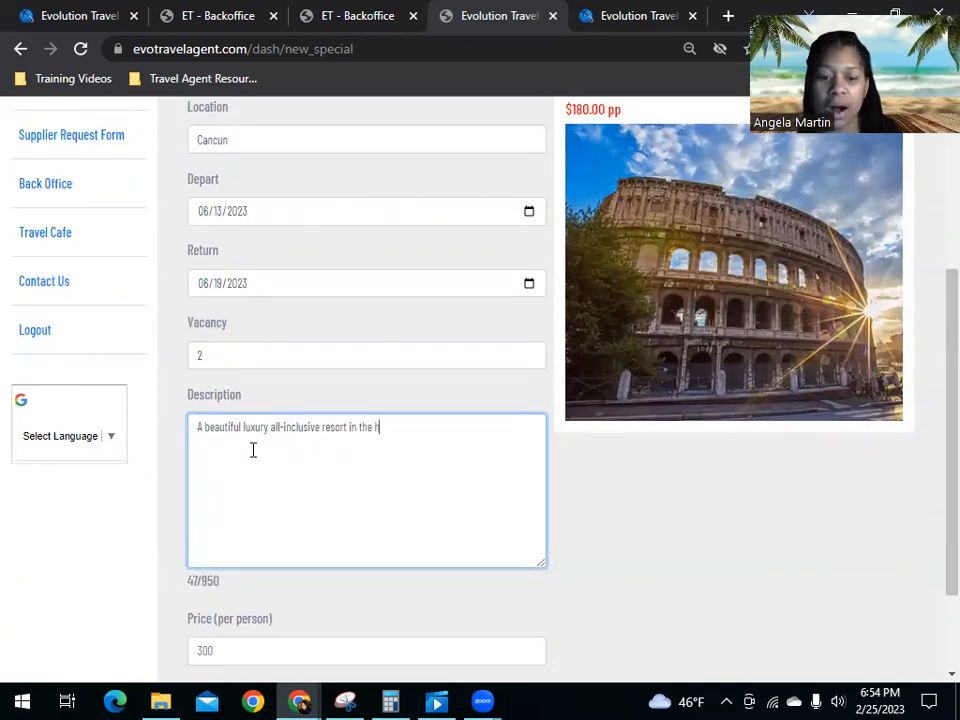
pyautogui.write('eart of Cancun, Mexico. Take a plunge in this ex')
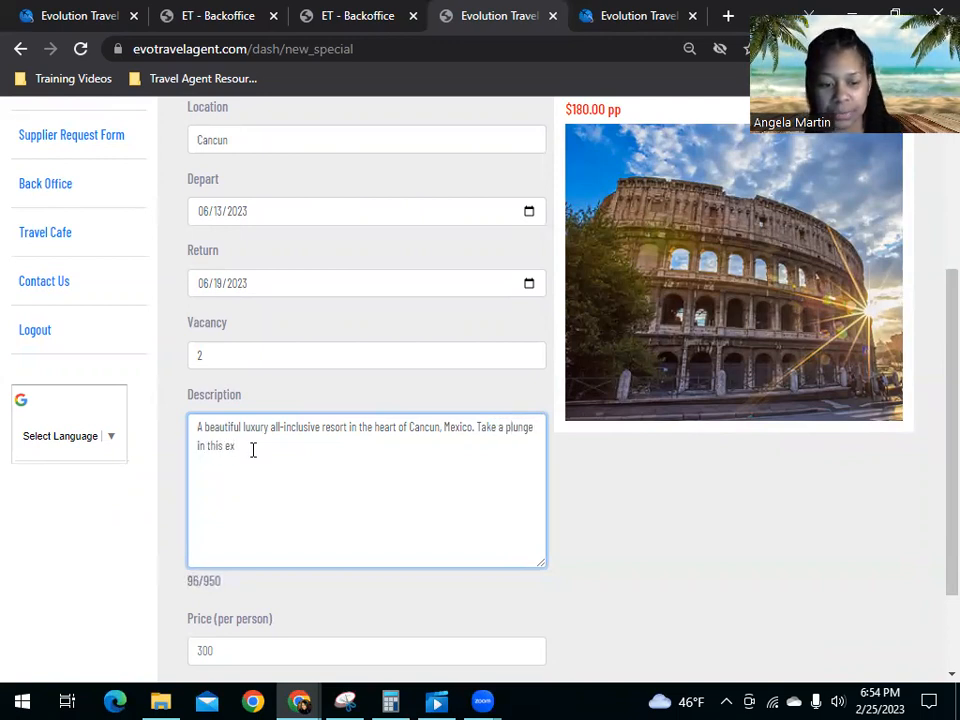
# Step: Continue the description with "Take a plunge in this exquisite resort with roundtrip nonstop flights, roundtrip transportation to and from your resort,"
pyautogui.write('isite resort with')
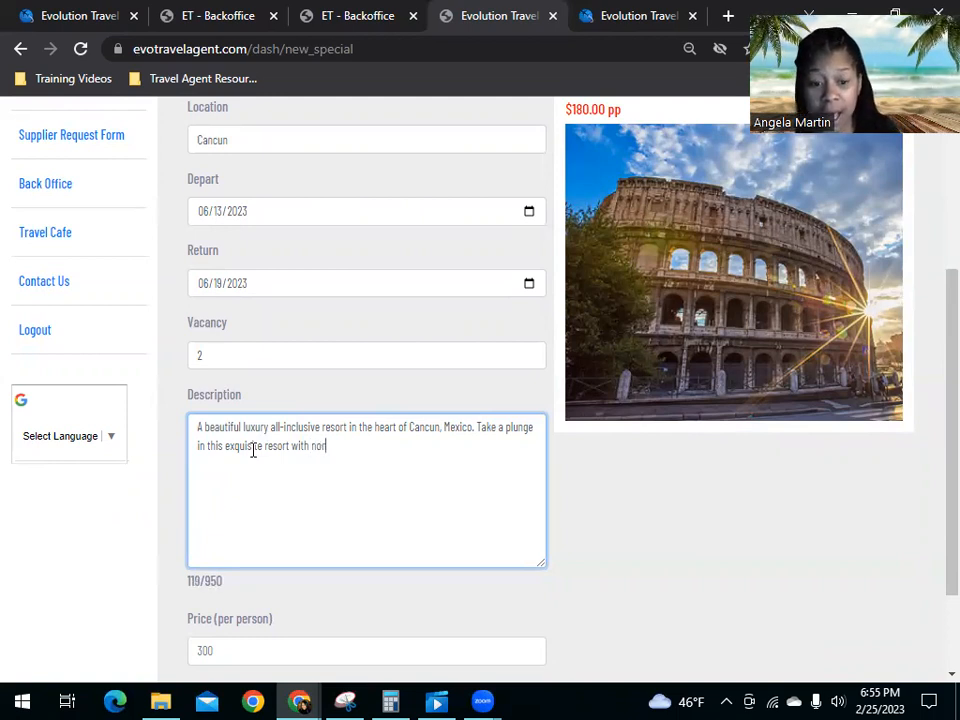
pyautogui.write('nonstop flights, roundtrip transportation to and from your resort, cancel')
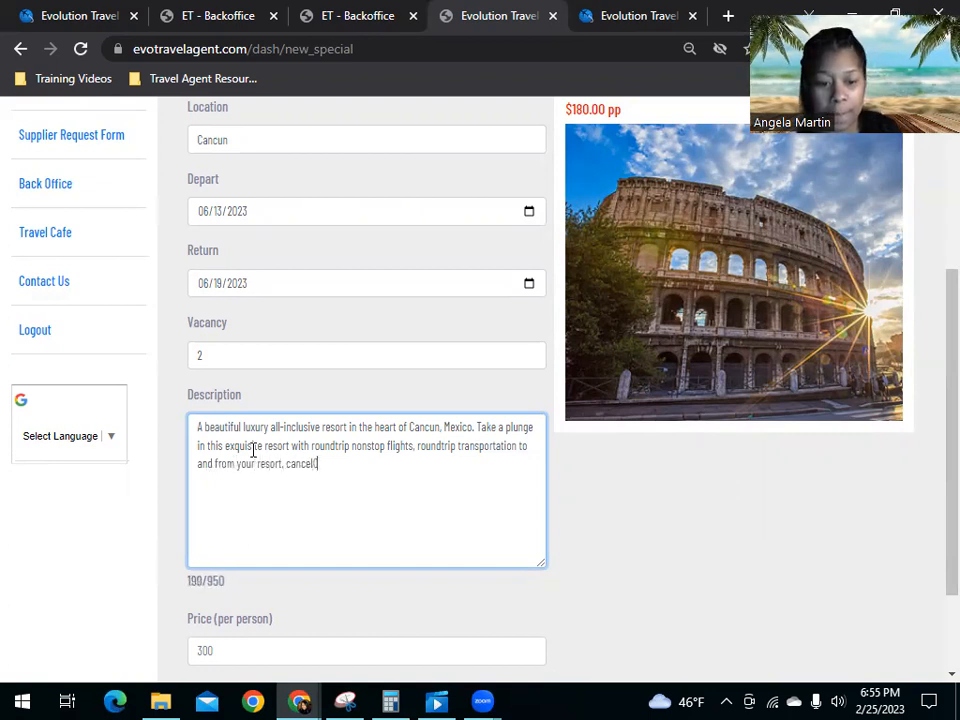
pyautogui.write('-for-any-reason travel')
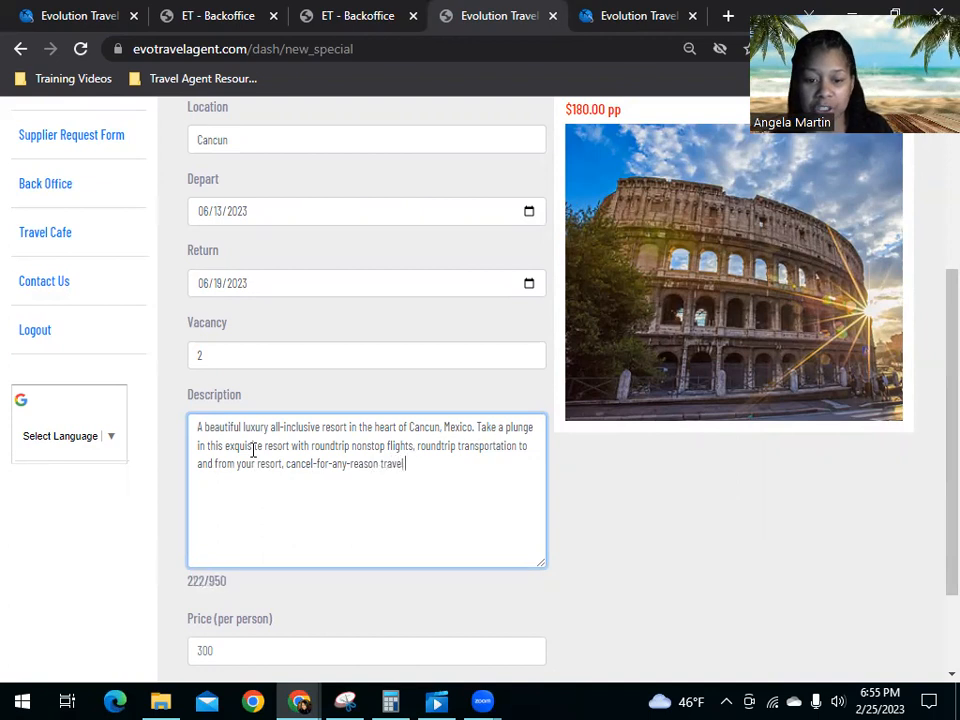
pyautogui.write(' protection, and inc')
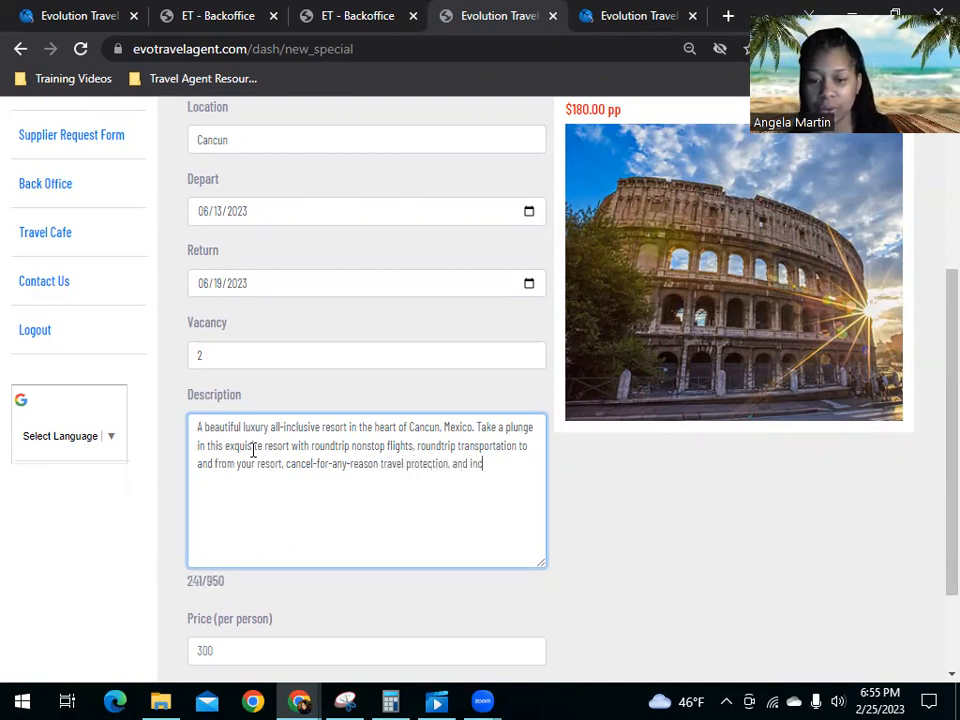
pyautogui.write('redible a')
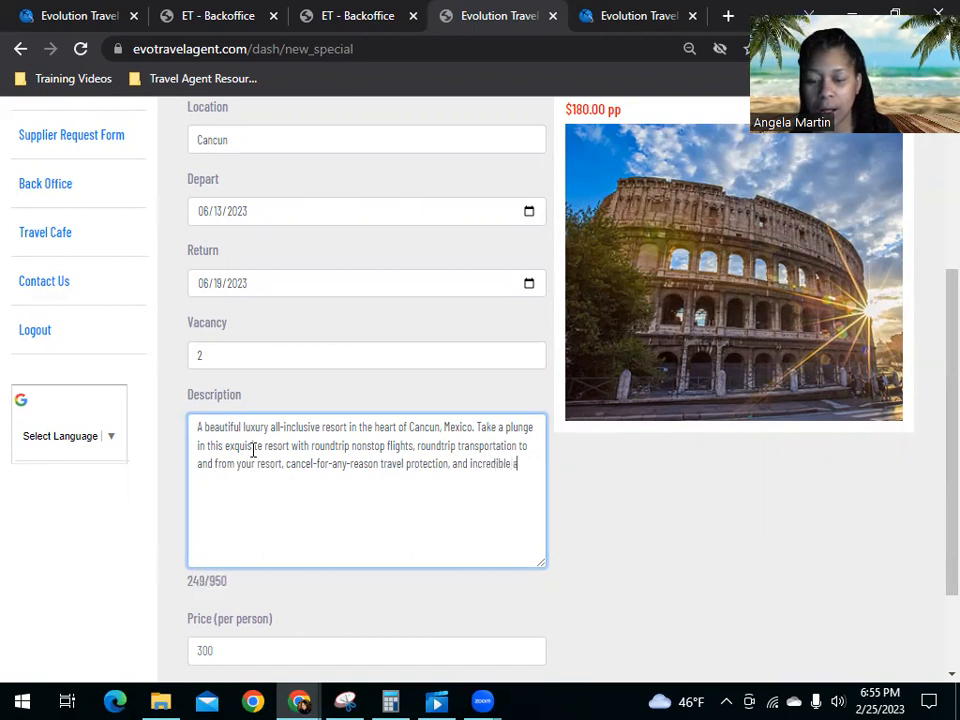
pyautogui.write('ll-inclusiv')
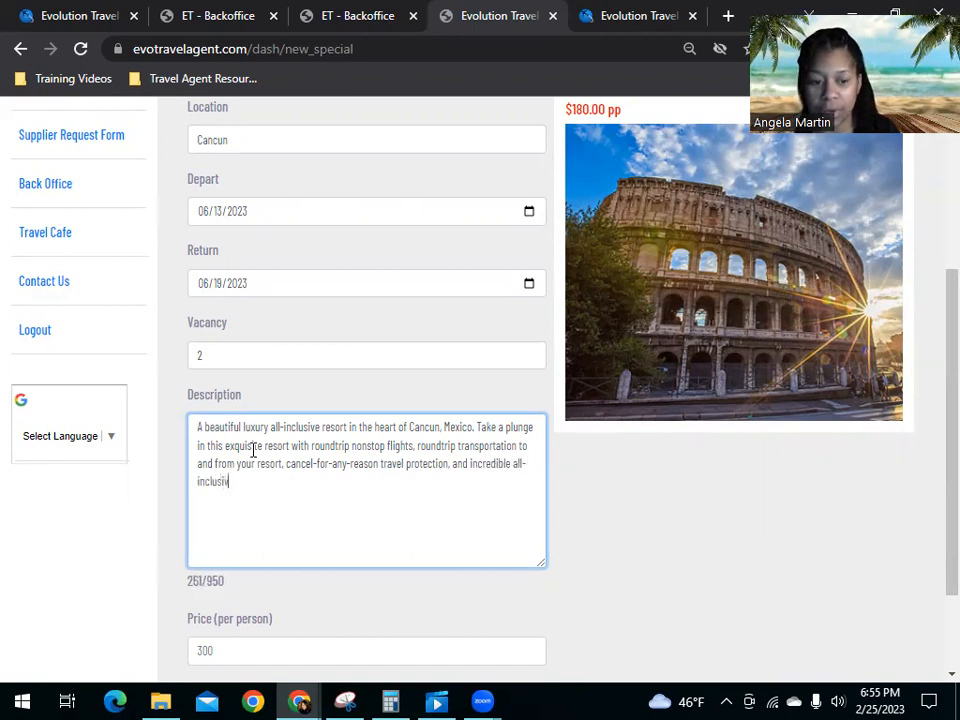
pyautogui.write('e amenitie')
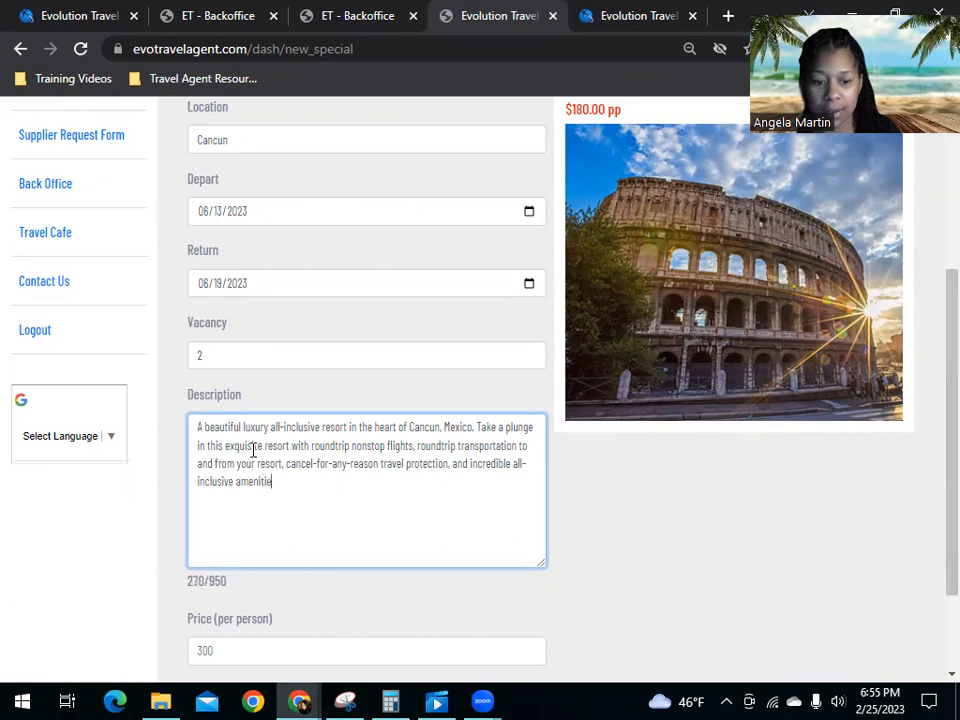
pyautogui.write('s.  All you have to do')
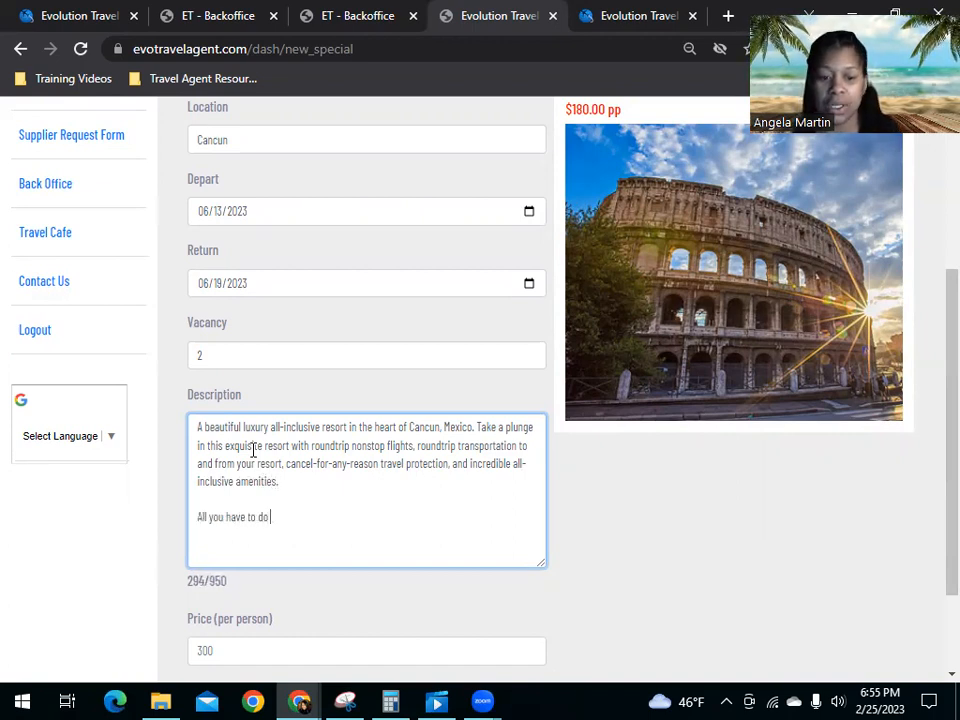
pyautogui.write(' is show u')
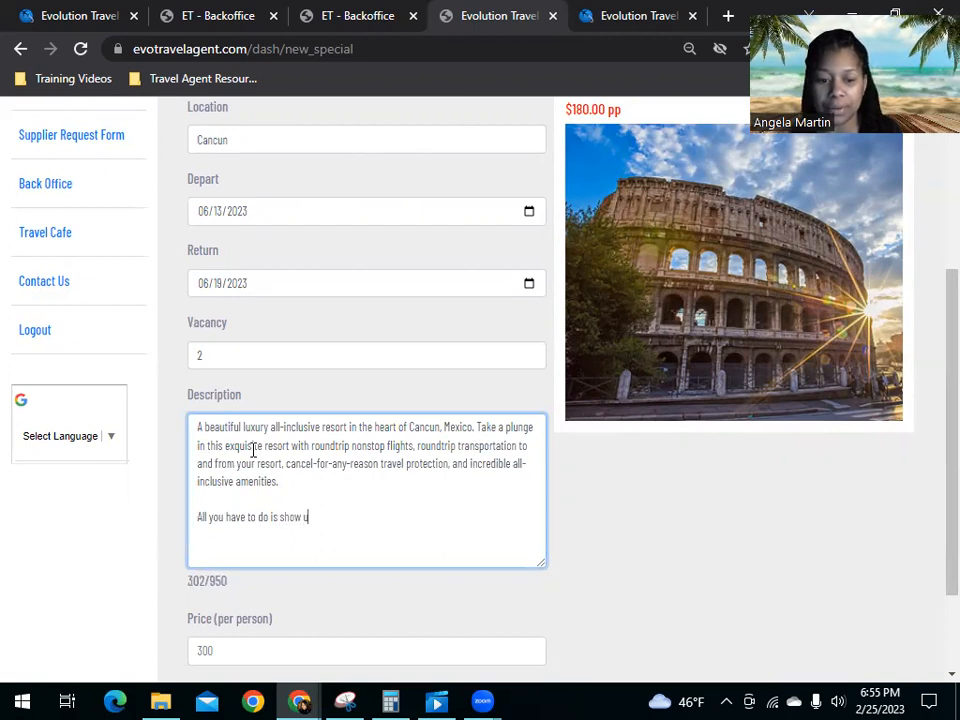
pyautogui.write('p!  Payment plan ')
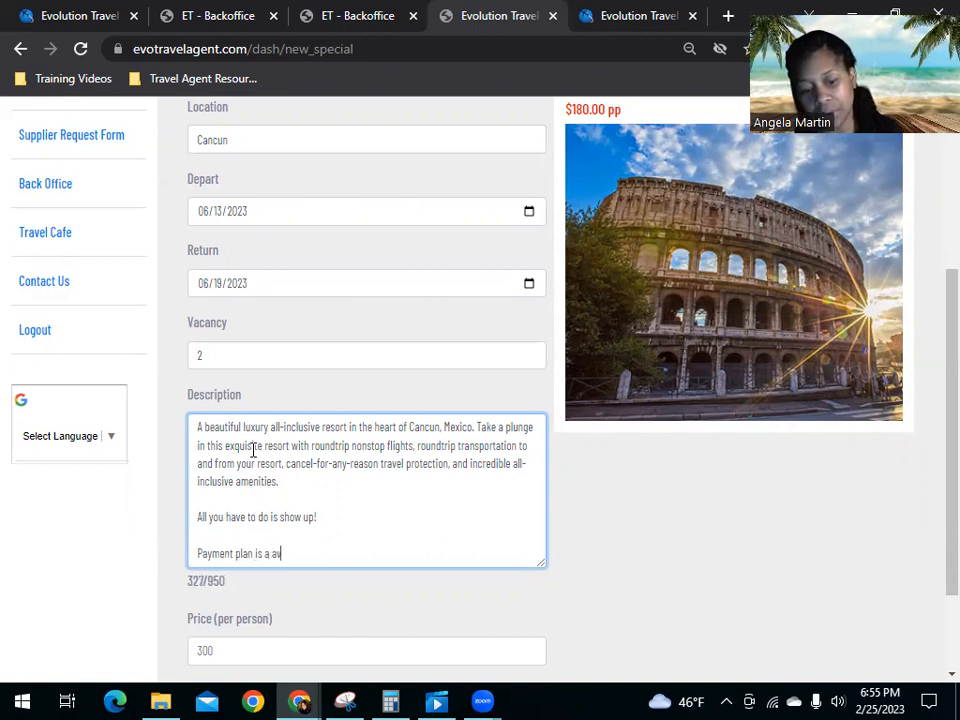
pyautogui.write('is availab')
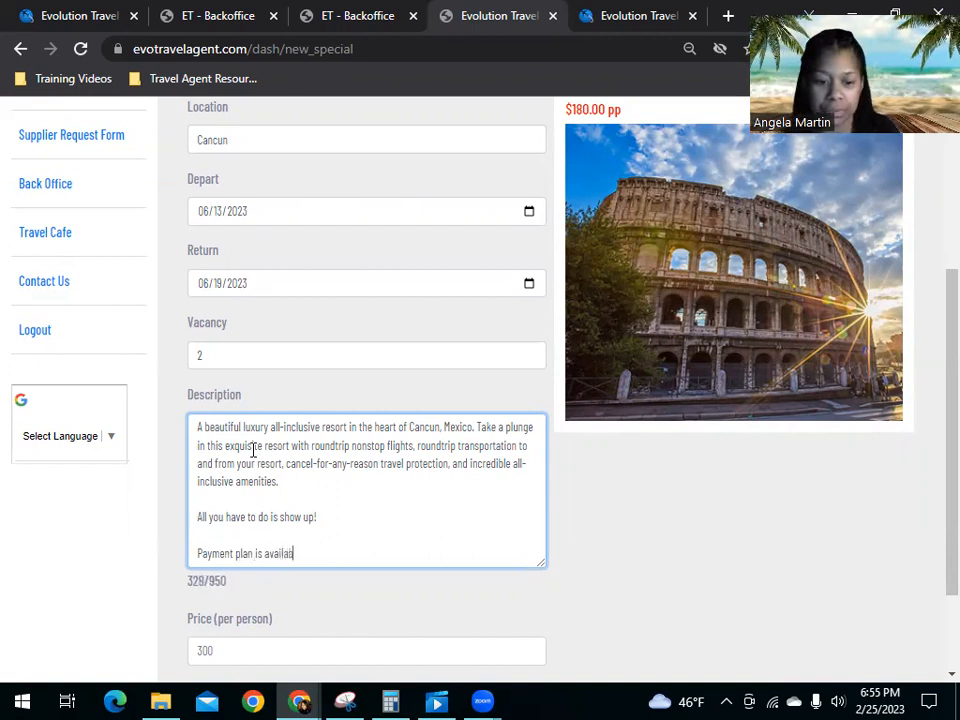
pyautogui.write('le. All pr')
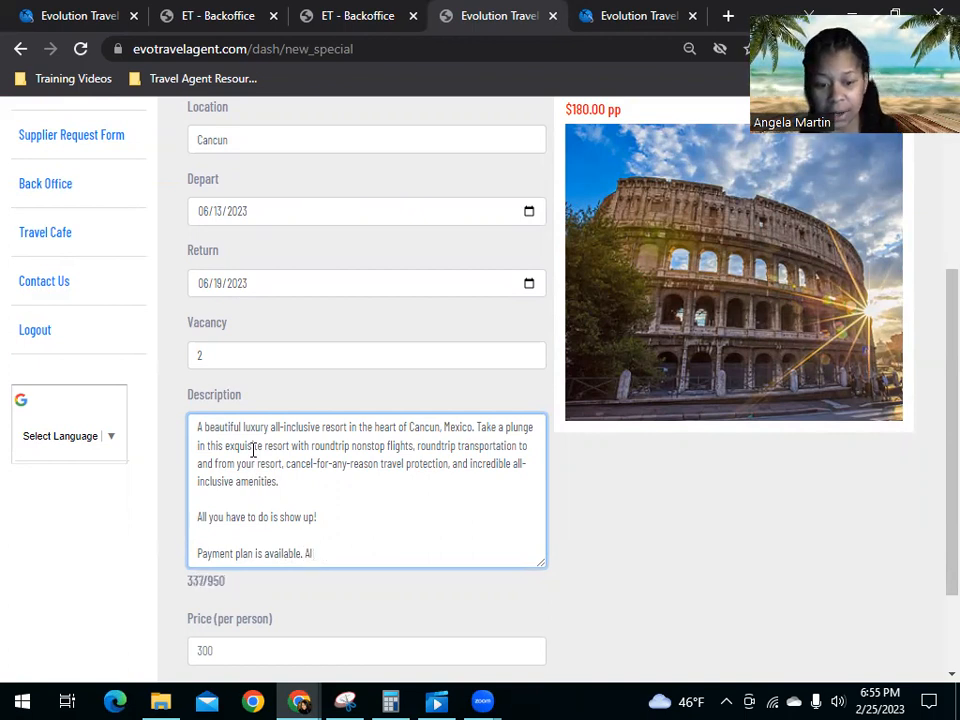
# Step: End the description with a new line reading "*All prices are subject to change until a payment is received."
pyautogui.press('Return')
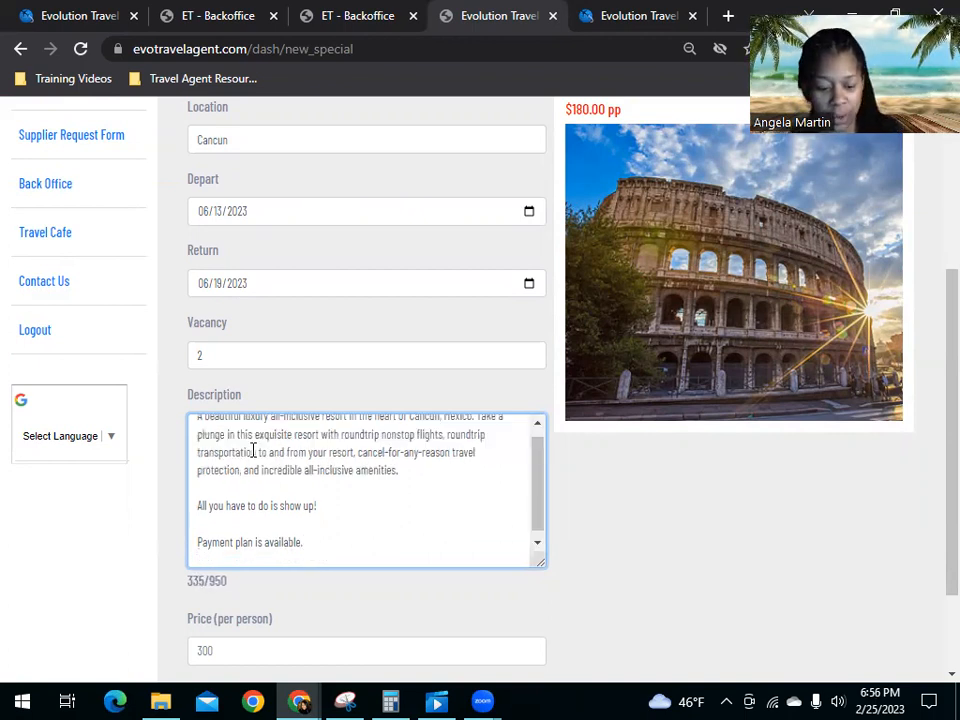
pyautogui.write('*All prices are s')
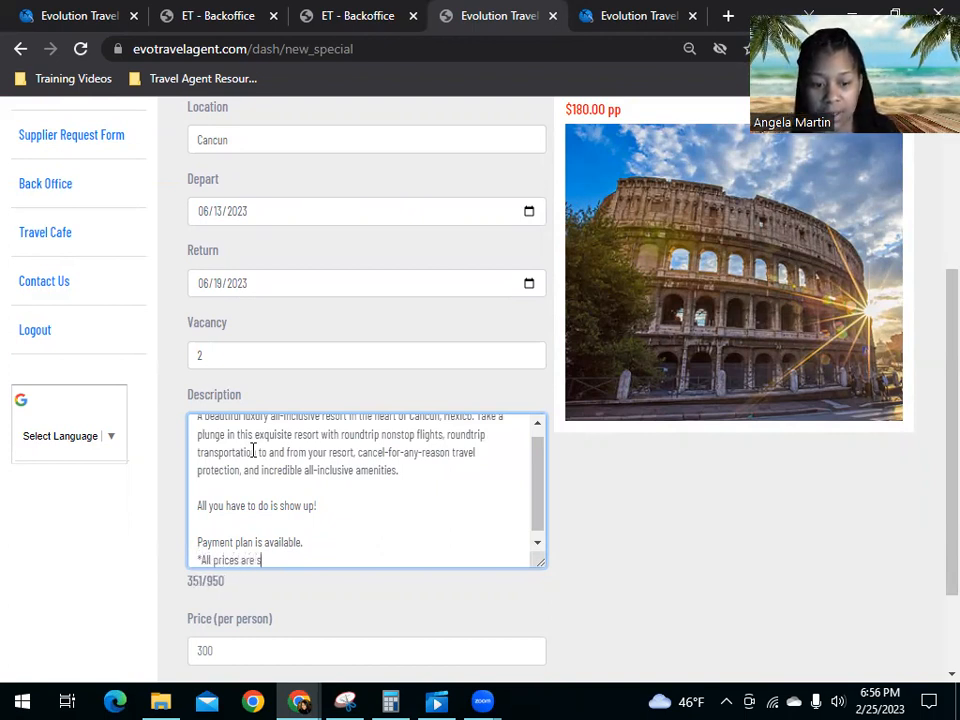
pyautogui.write('ubject to')
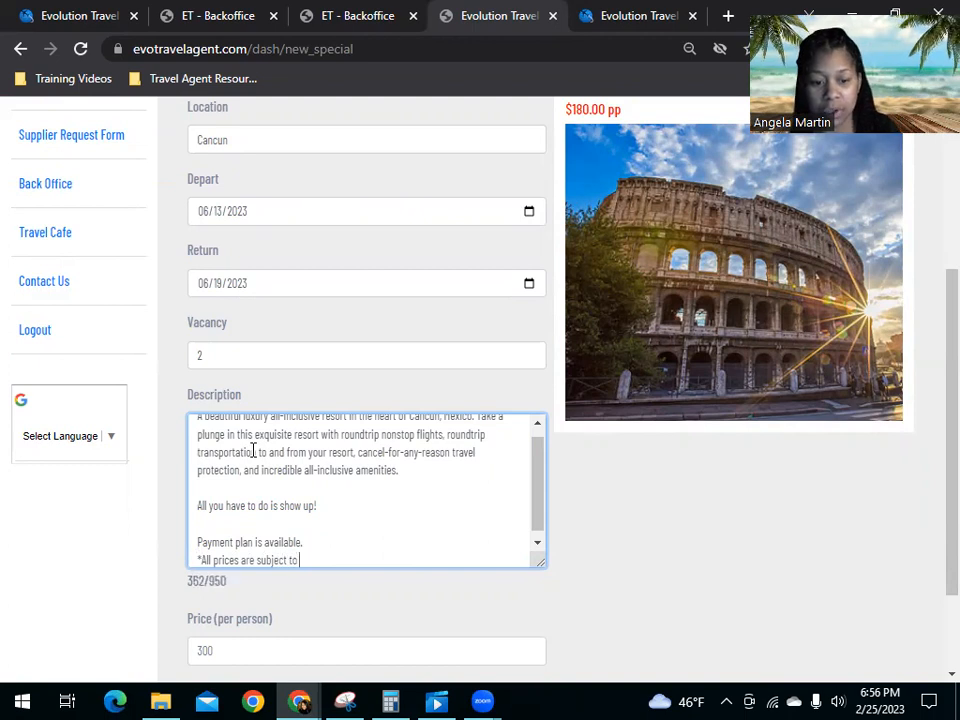
pyautogui.write(' change until')
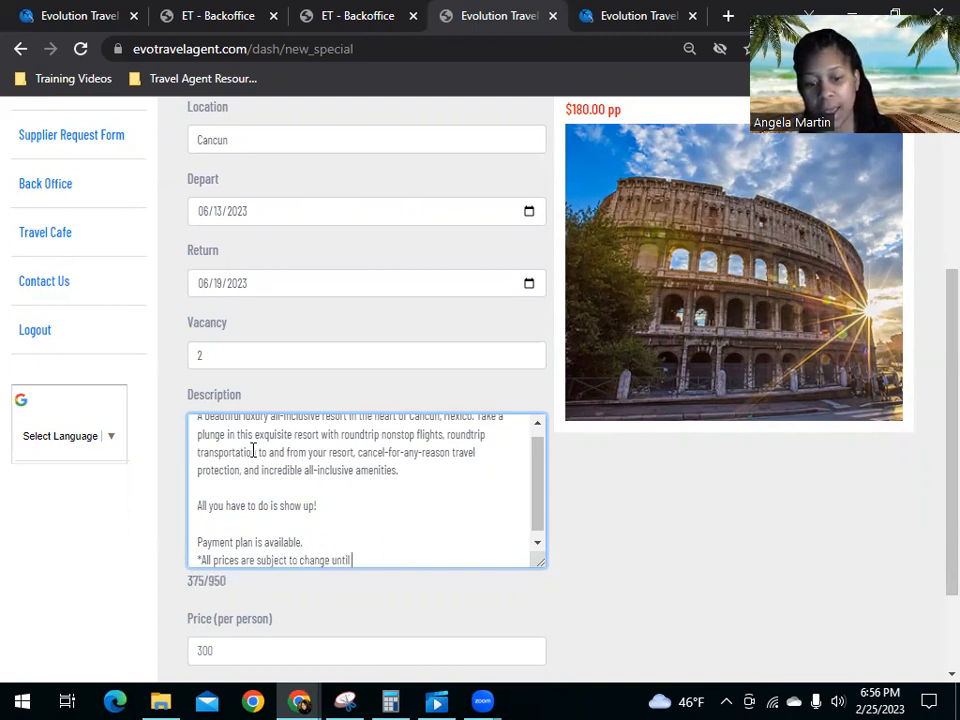
pyautogui.write(' a payment')
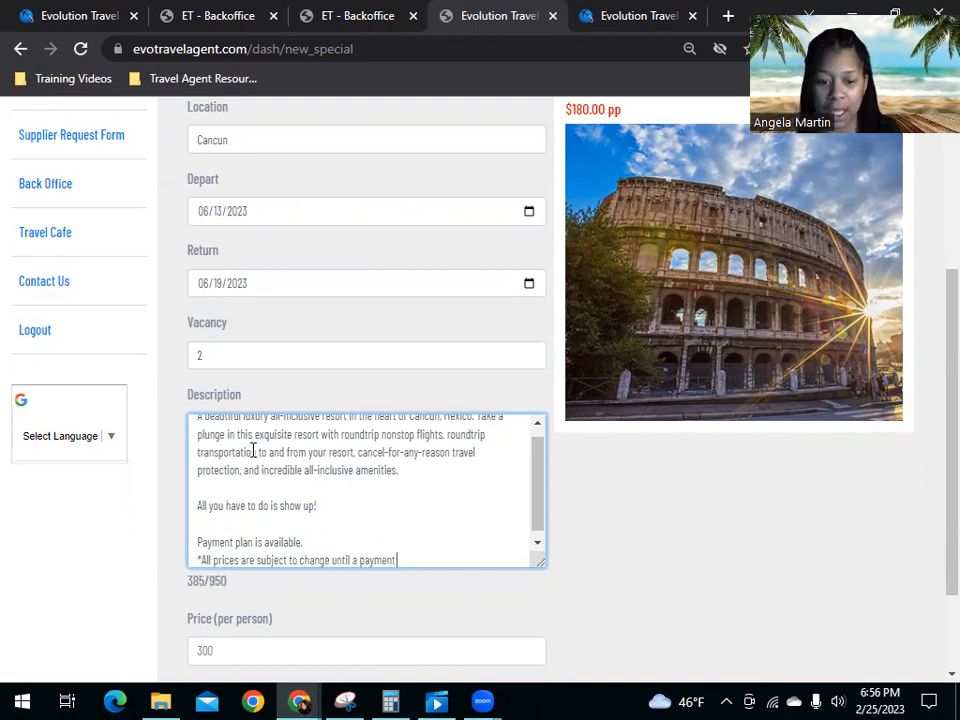
pyautogui.write(' is received.')
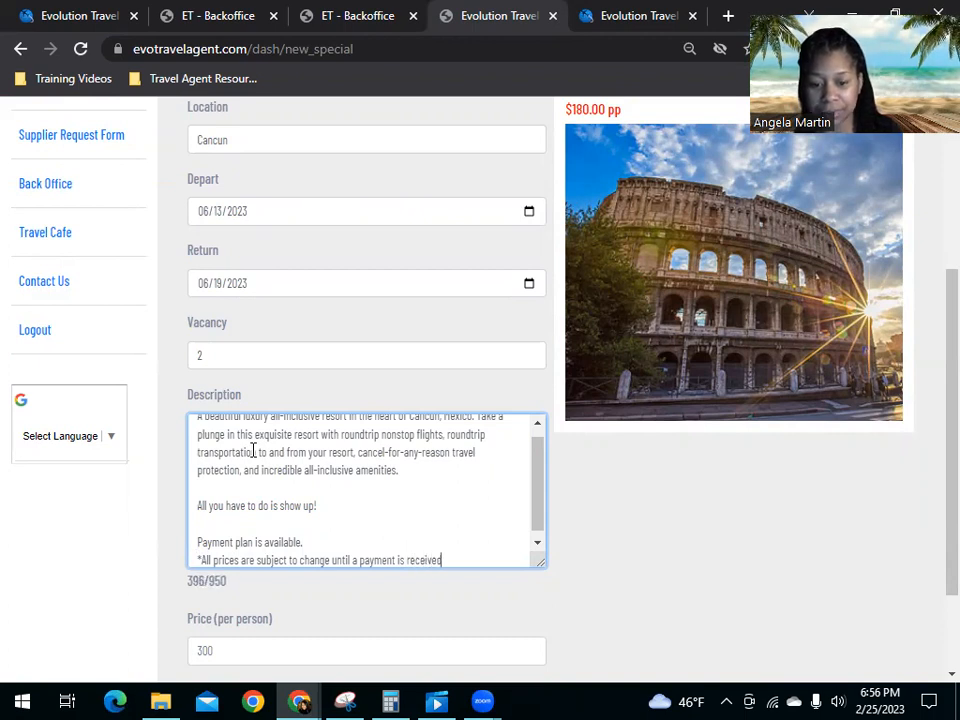
# Step: Set the special's price per person to 1100
pyautogui.scroll(-1, 252, 490)
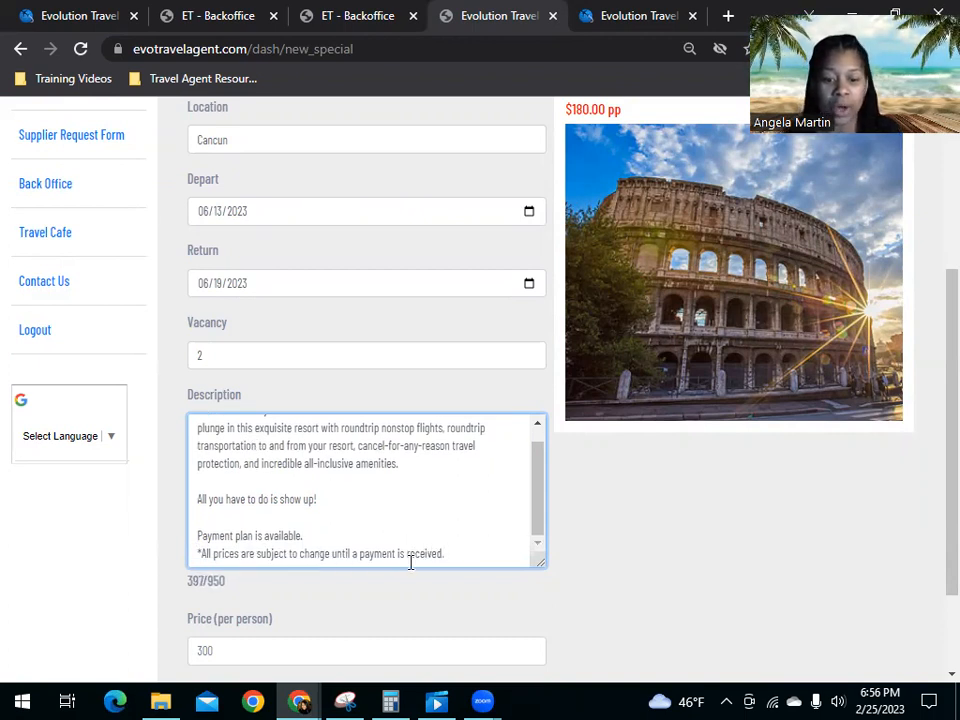
pyautogui.scroll(-2, 156, 536)
pyautogui.click(245, 534)
pyautogui.write('11')
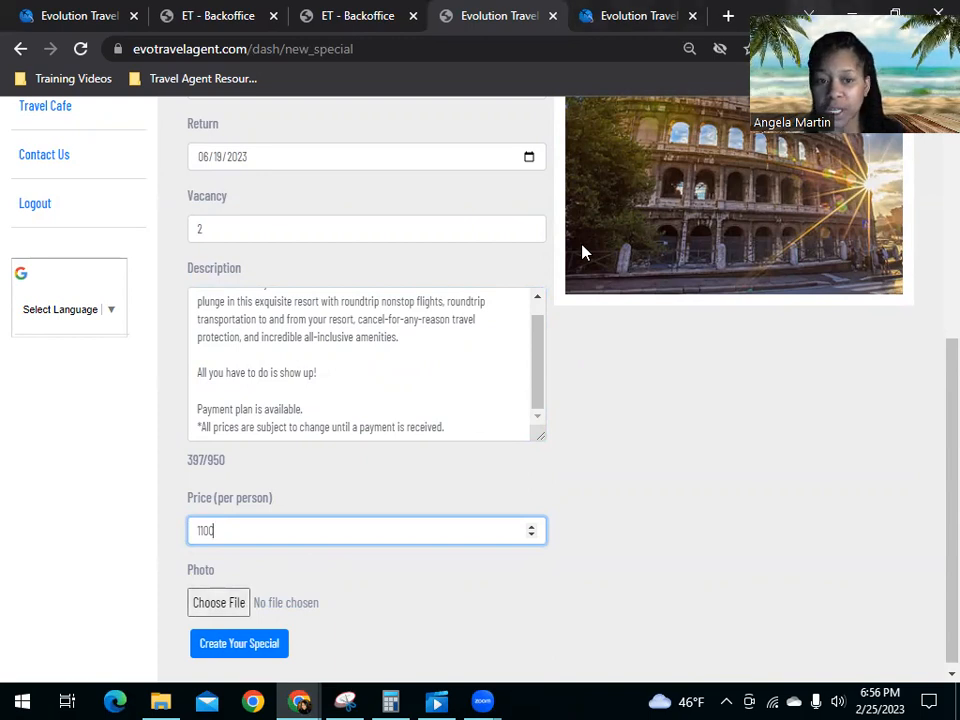
# Step: Switch to the VAX VacationAccess window and open the Catalonia Riviera Maya + Yucatan Beach hotel's details to view its photos
pyautogui.moveTo(299, 700)
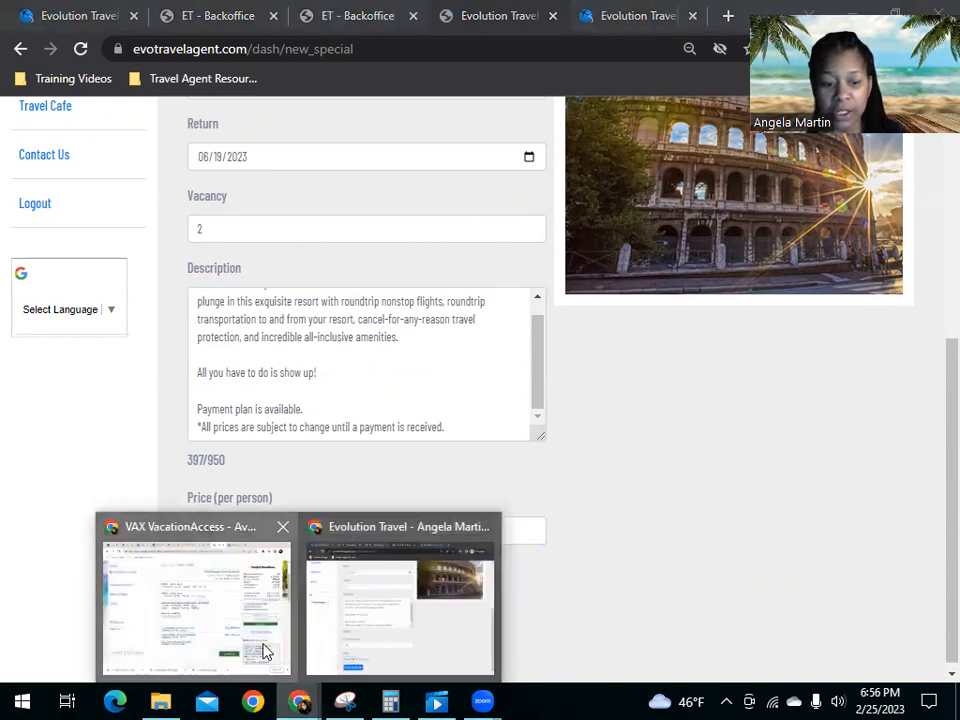
pyautogui.click(264, 650)
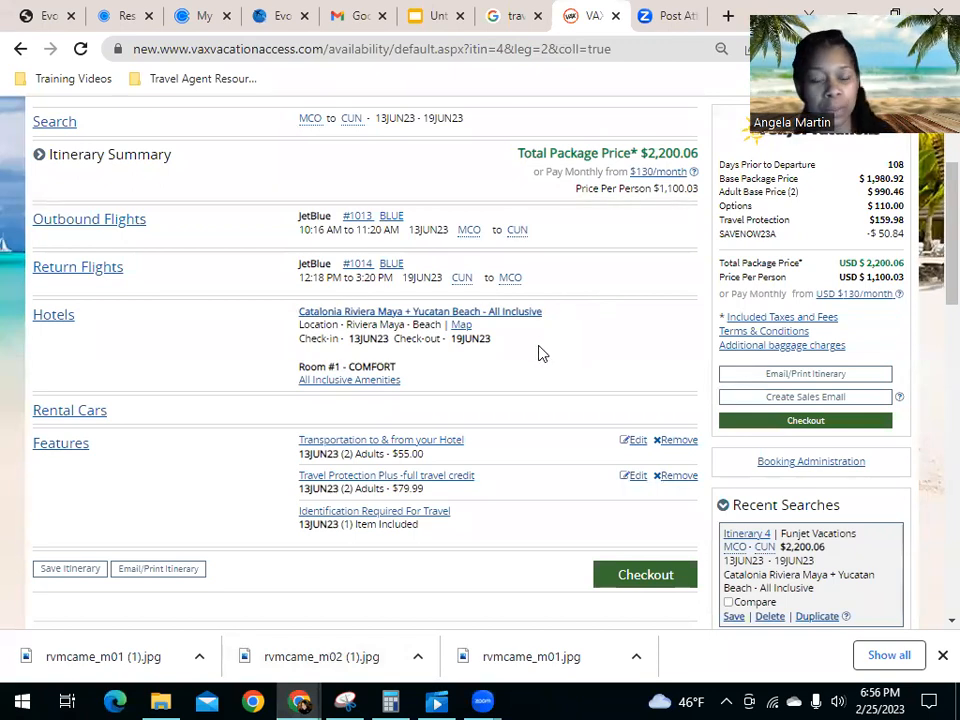
pyautogui.click(410, 313)
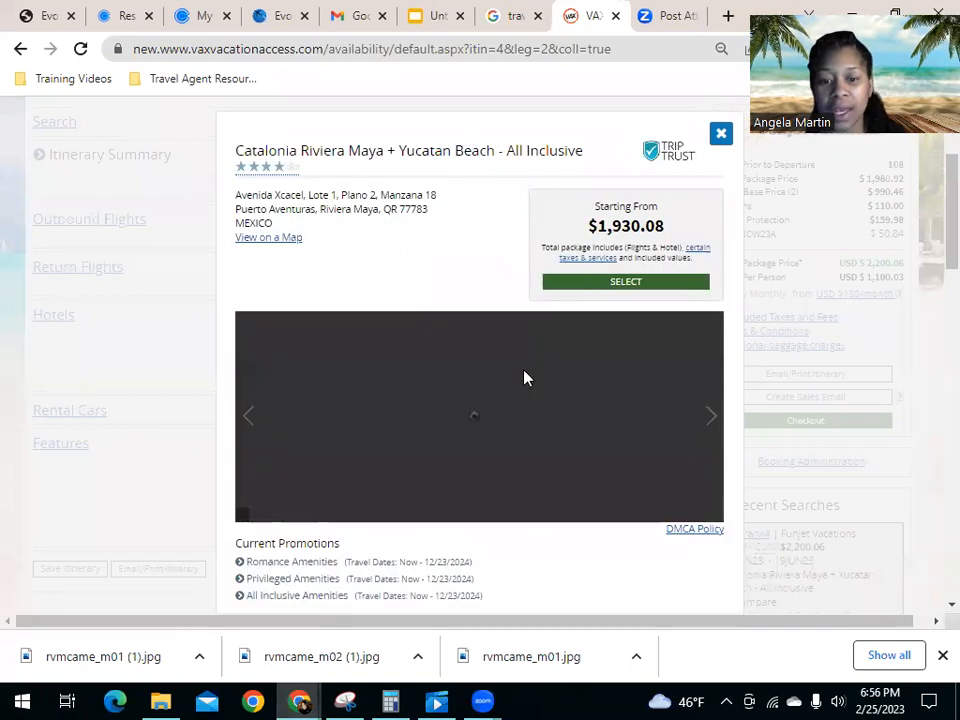
pyautogui.rightClick(426, 450)
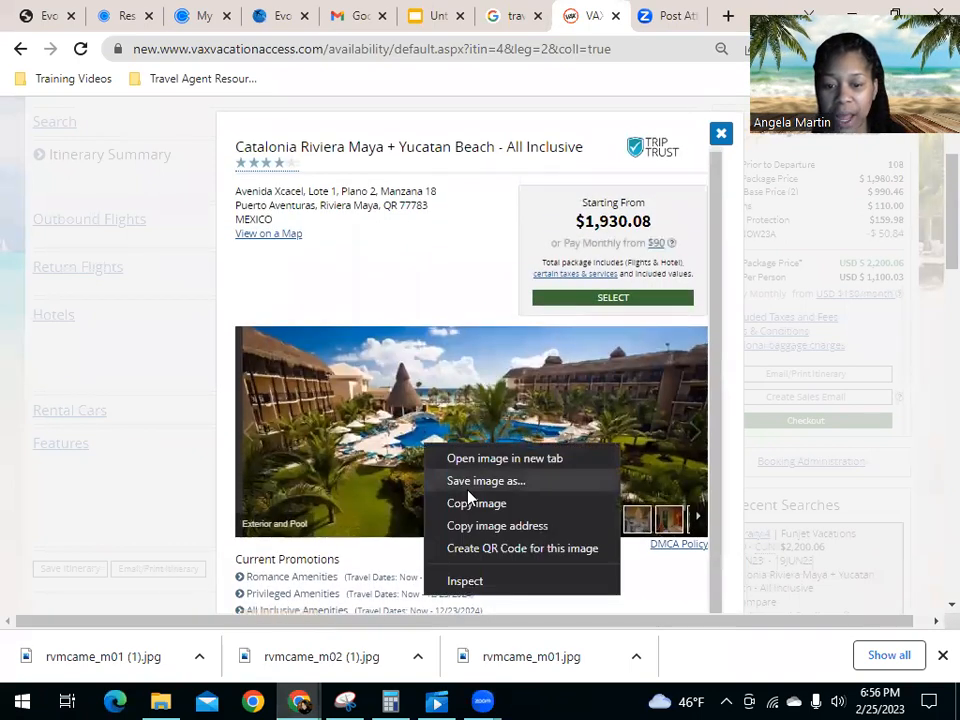
pyautogui.click(484, 481)
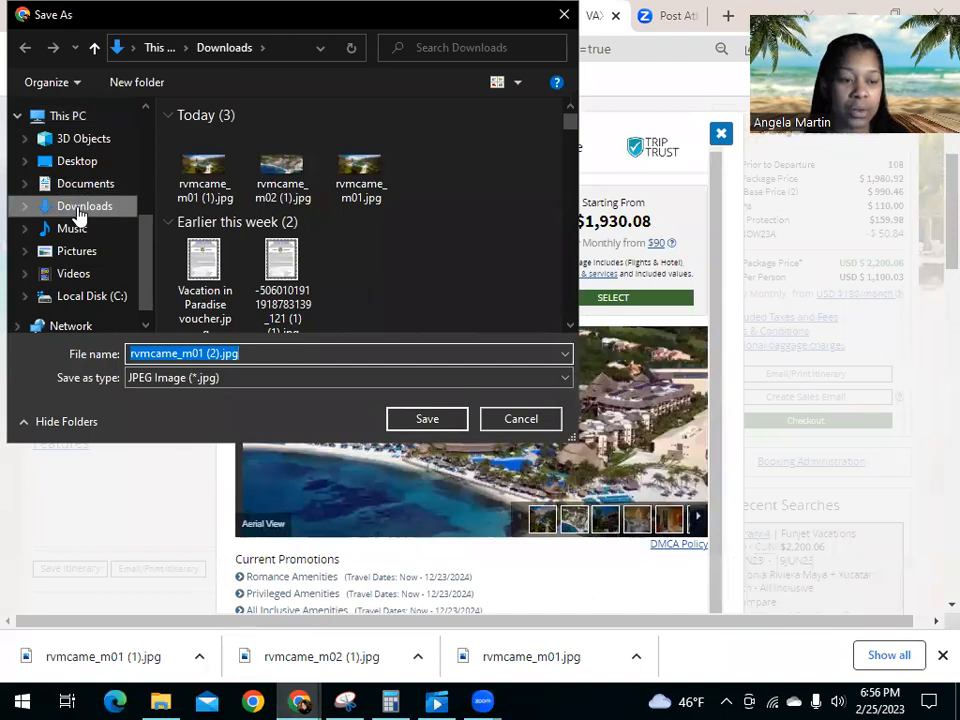
pyautogui.click(549, 428)
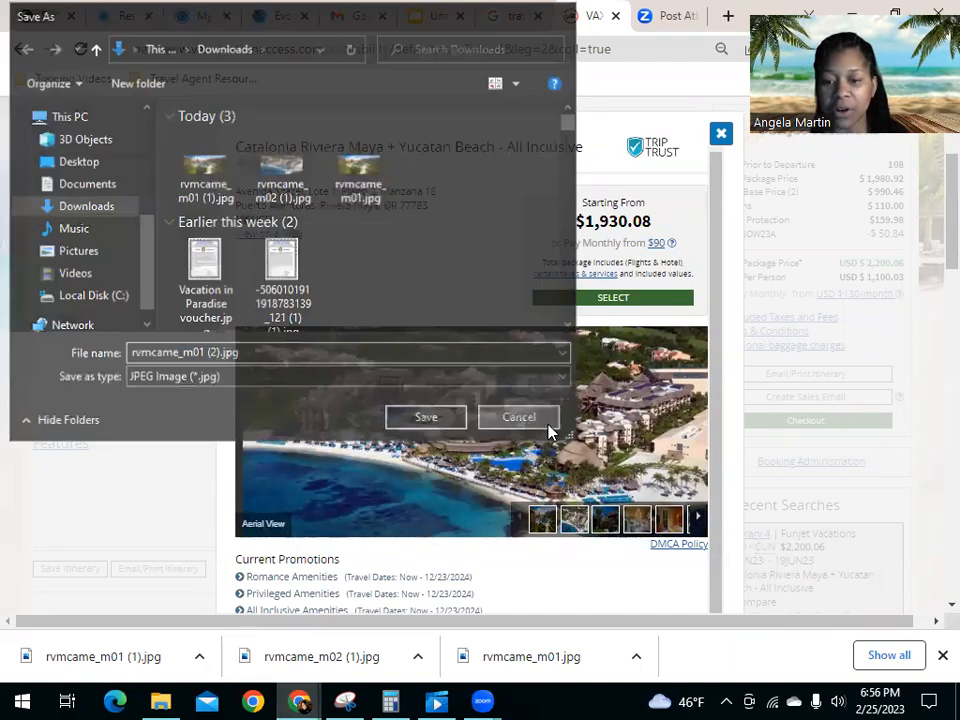
# Step: Switch to the Evolution Travel window and attach rvmcame_m01 (1).jpg from Downloads as the special's photo
pyautogui.moveTo(300, 700)
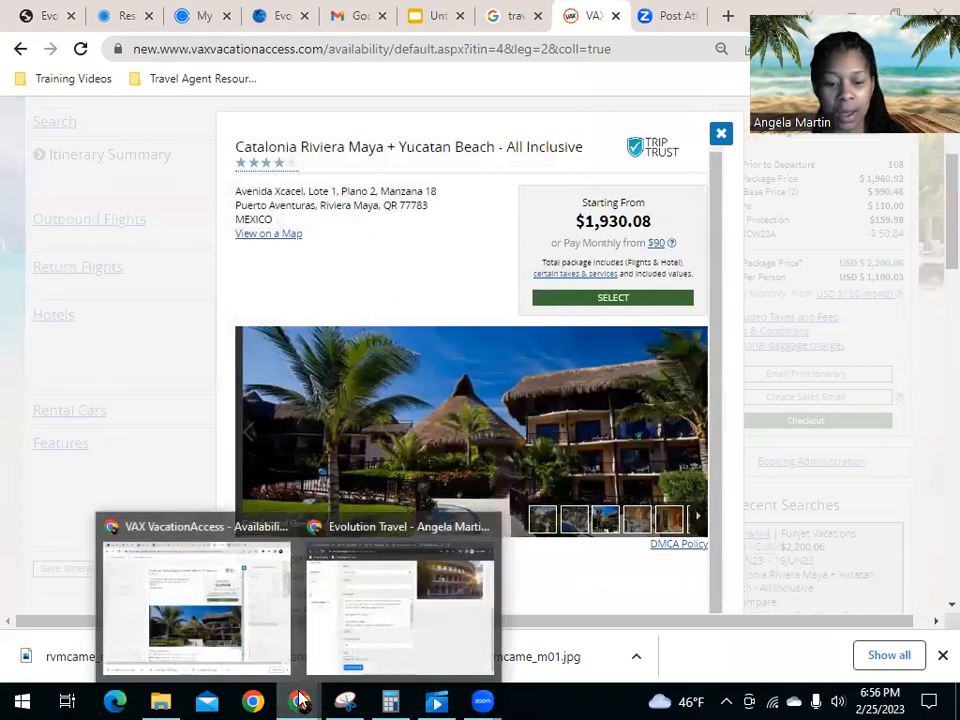
pyautogui.click(439, 658)
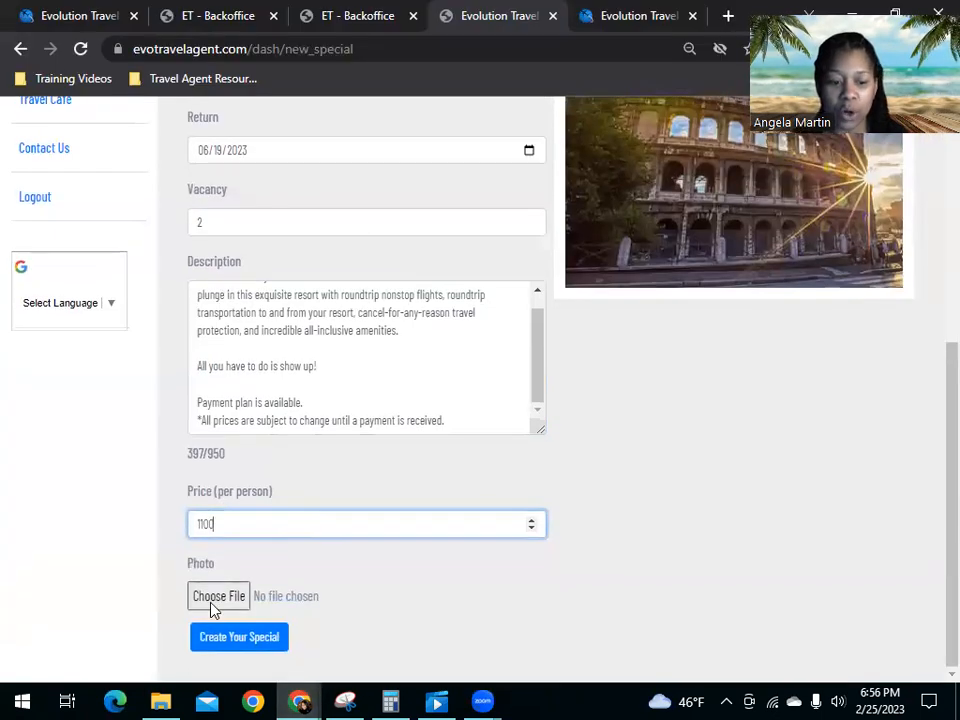
pyautogui.click(216, 597)
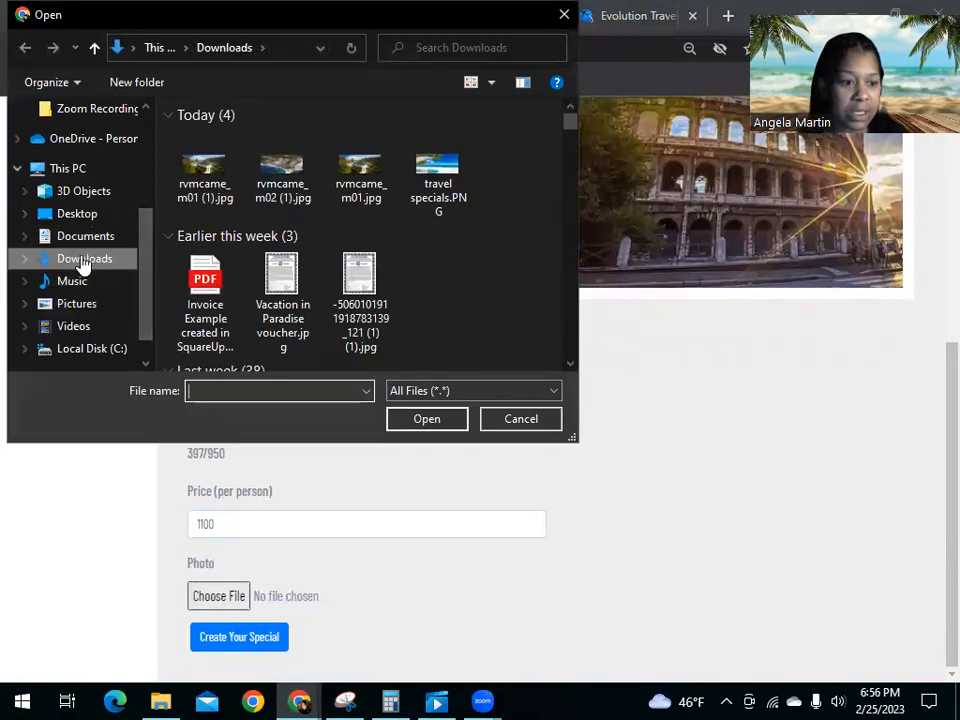
pyautogui.click(84, 262)
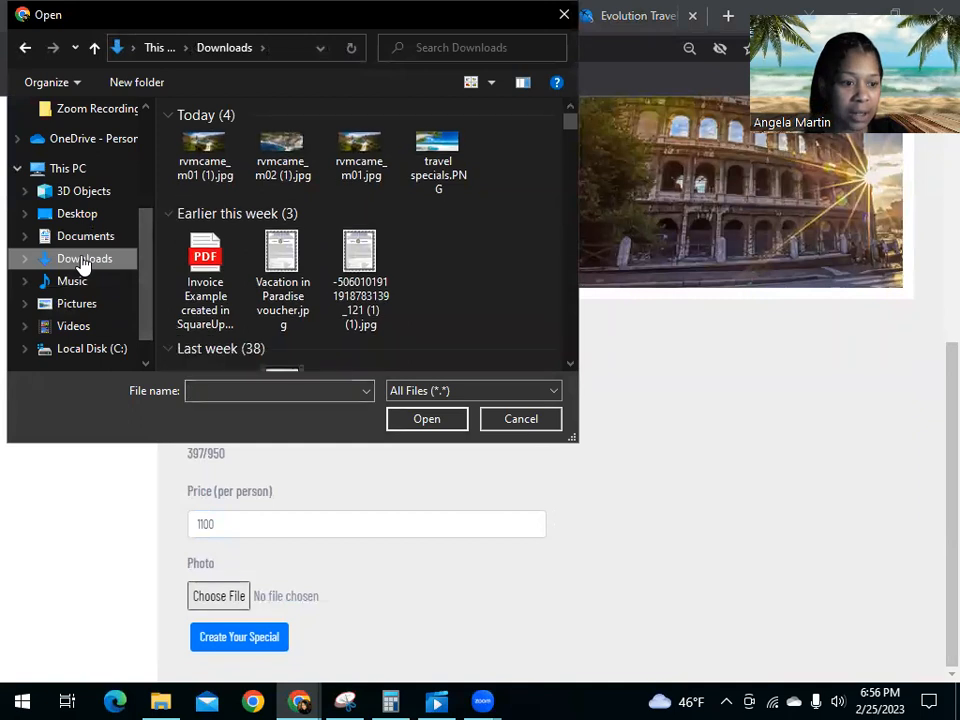
pyautogui.click(215, 161)
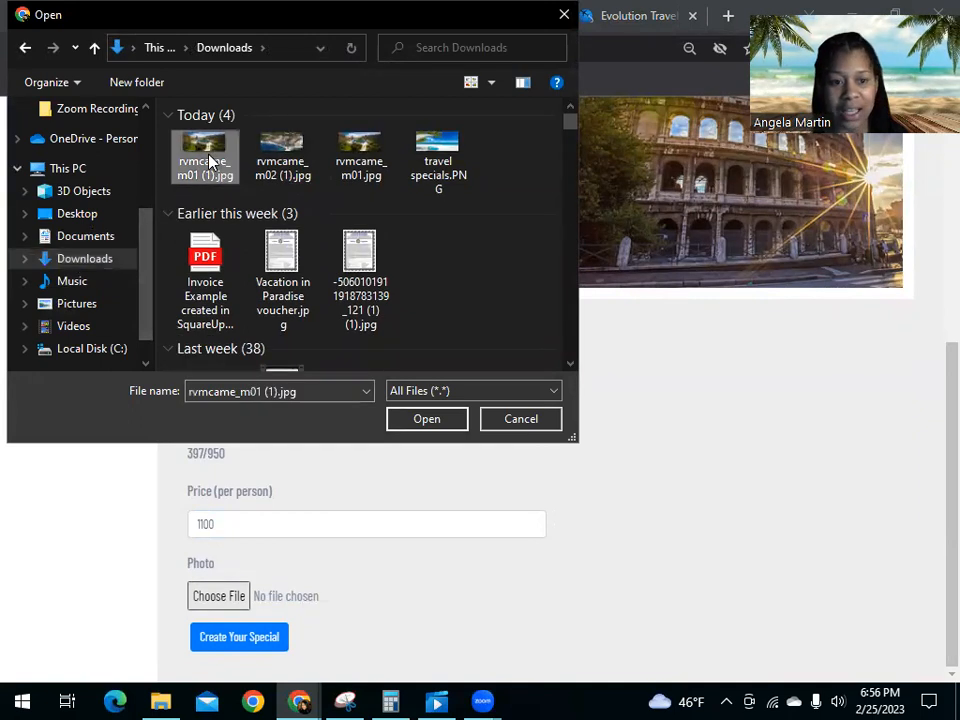
pyautogui.click(425, 419)
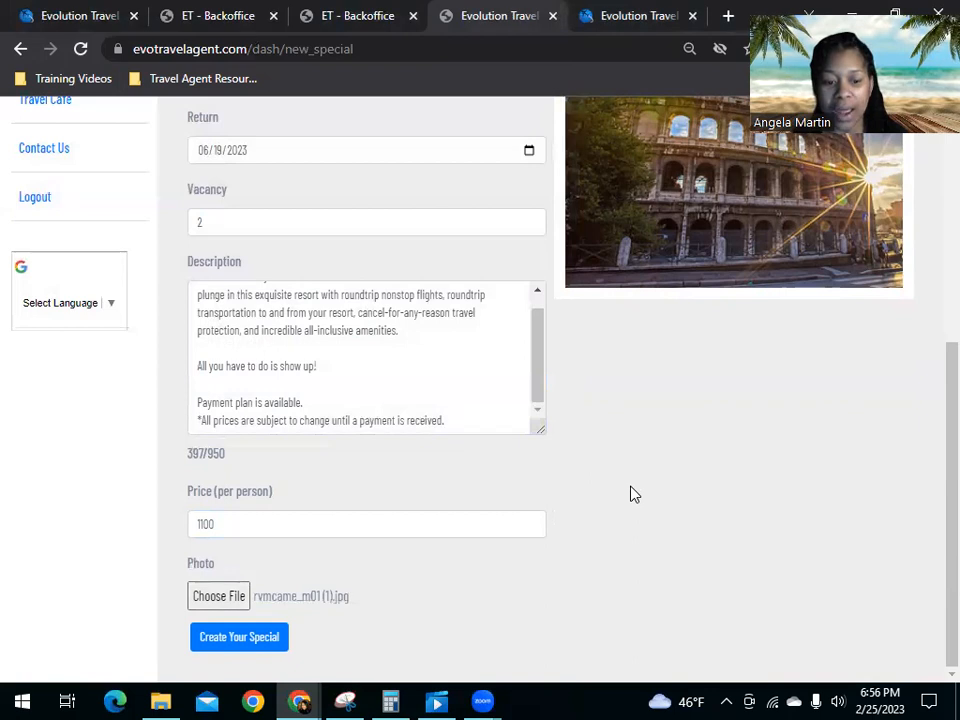
# Step: Create the special and review its listing, from the description down to the resort photo
pyautogui.click(240, 646)
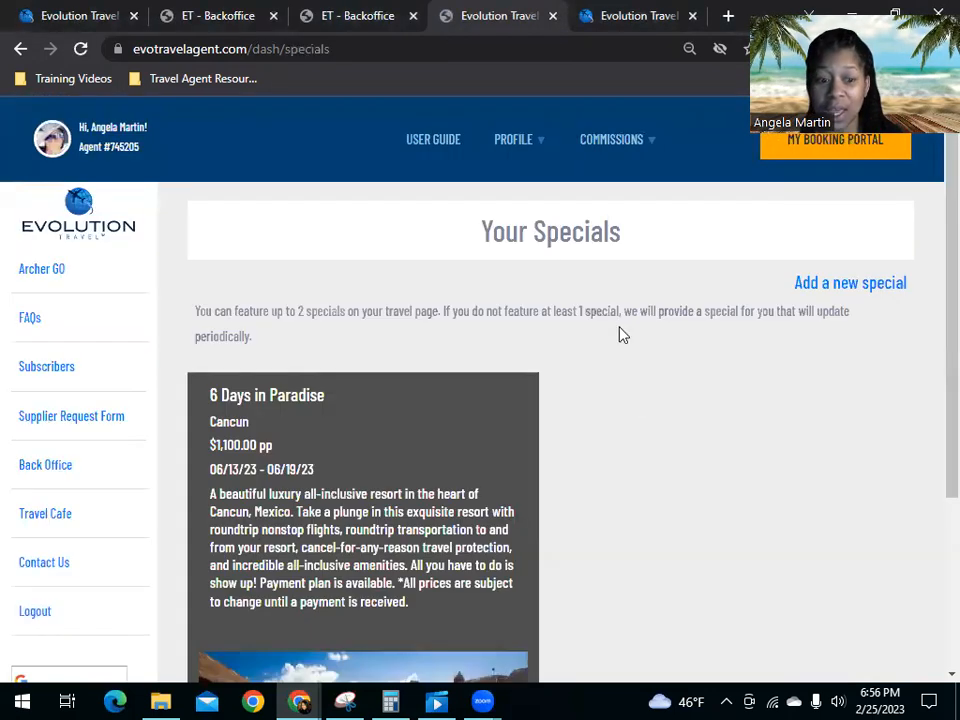
pyautogui.scroll(-3, 489, 388)
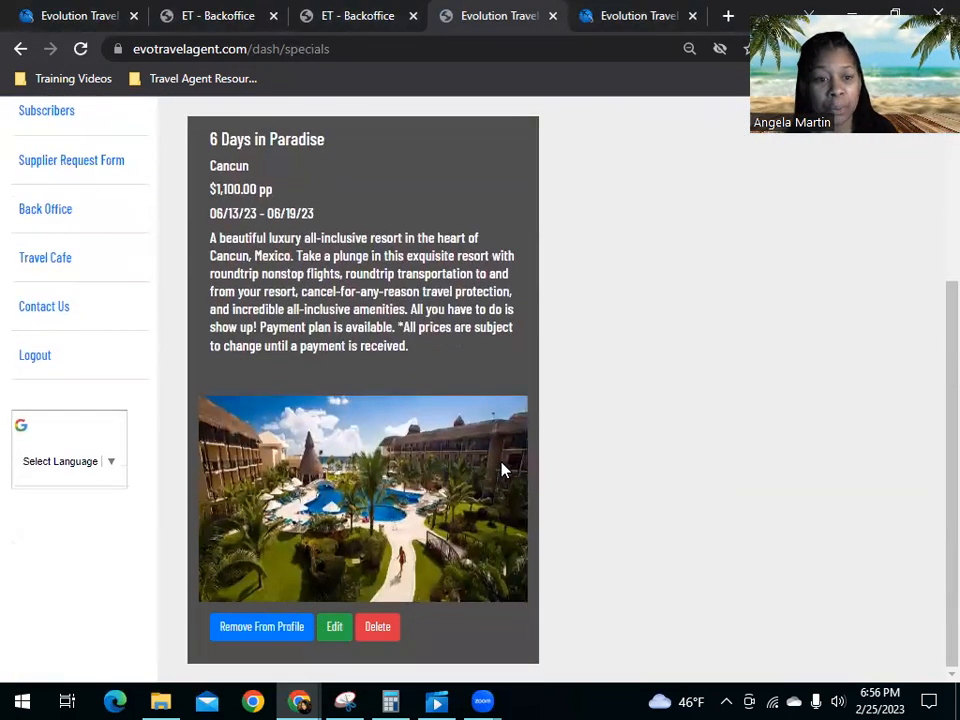
pyautogui.scroll(3, 760, 548)
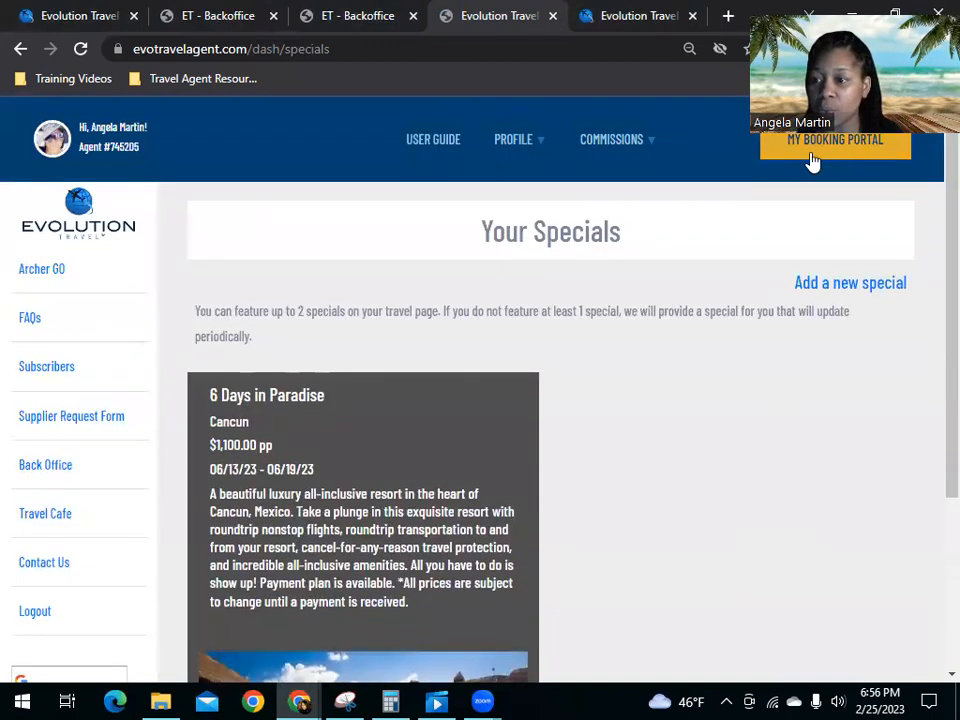
# Step: Go to the agent's public booking page and open the "6 Days in Paradise" recommended special
pyautogui.click(805, 157)
pyautogui.scroll(-3, 543, 338)
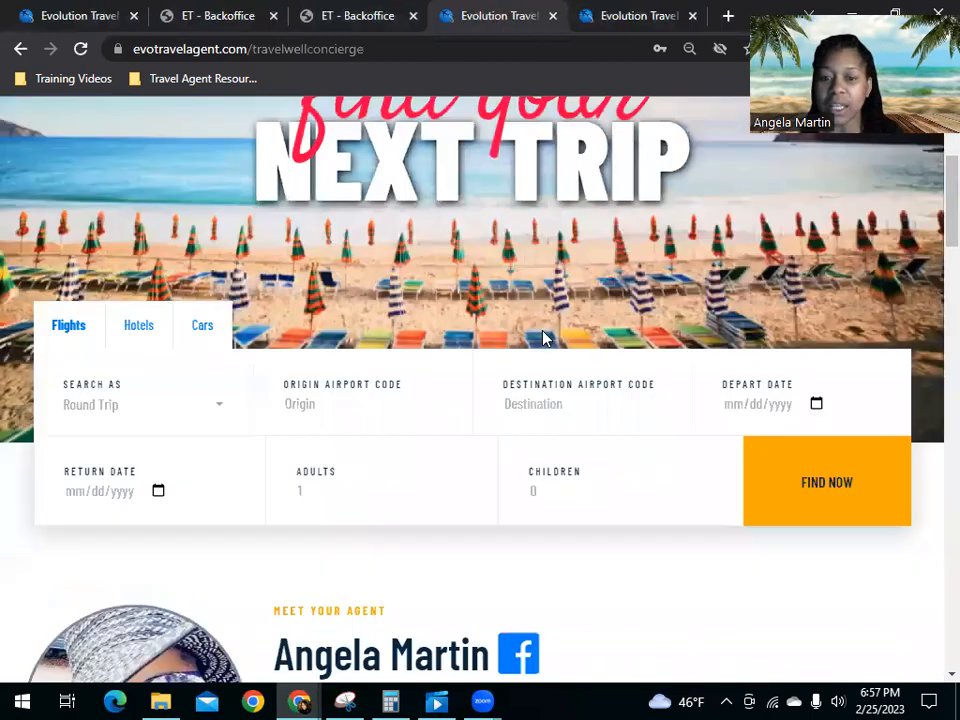
pyautogui.scroll(-15, 543, 338)
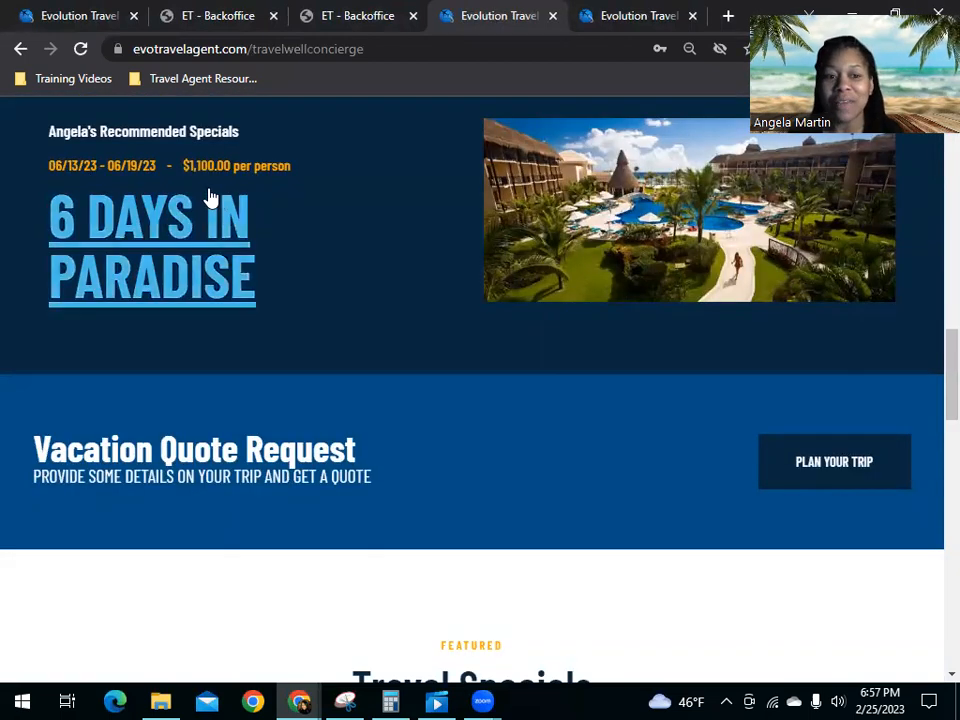
pyautogui.click(180, 271)
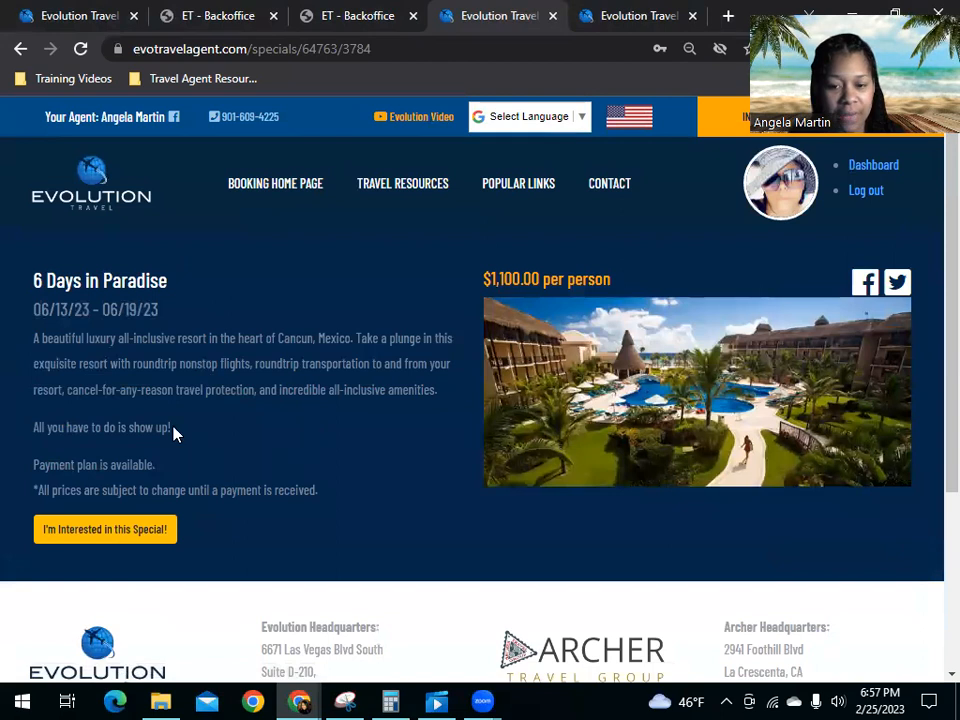
# Step: View the inquiry form for clients interested in the special, and close it without sending a message
pyautogui.click(108, 532)
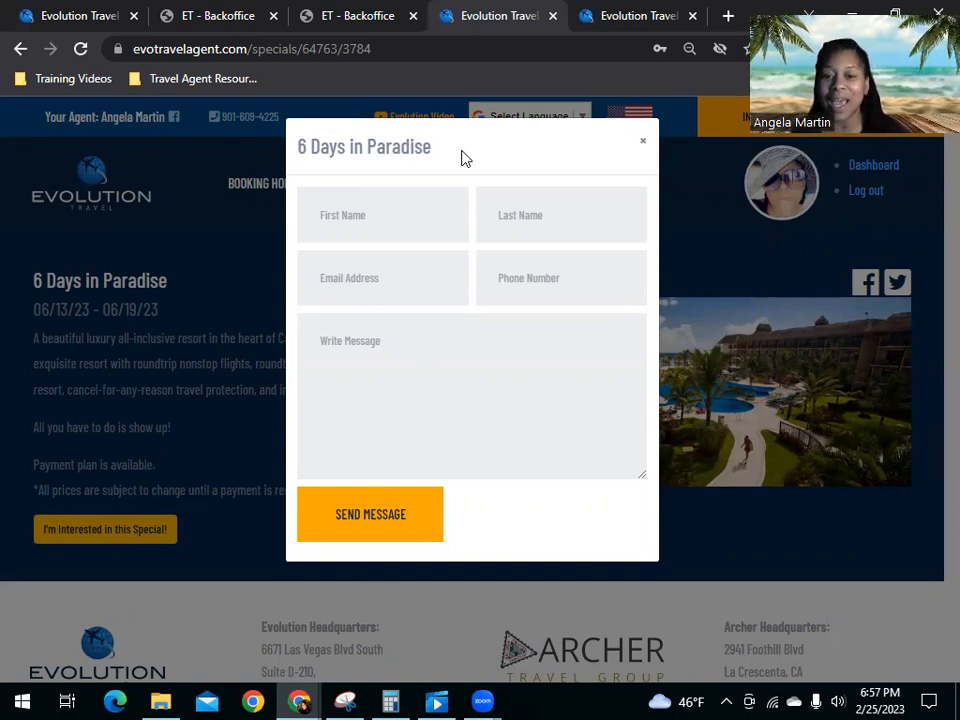
pyautogui.click(642, 141)
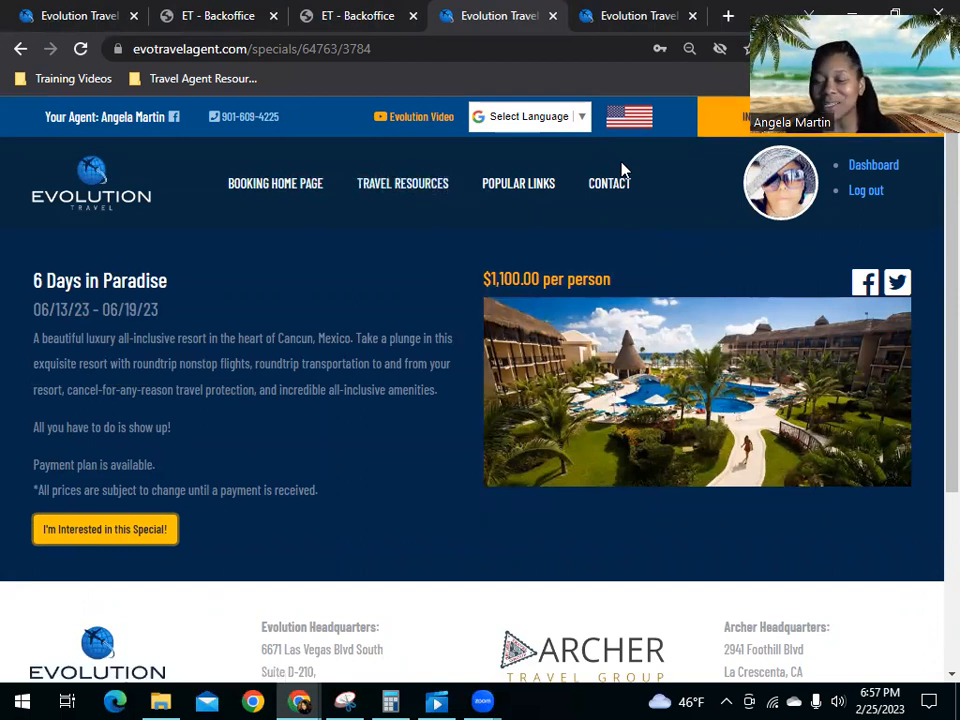
pyautogui.moveTo(516, 165)
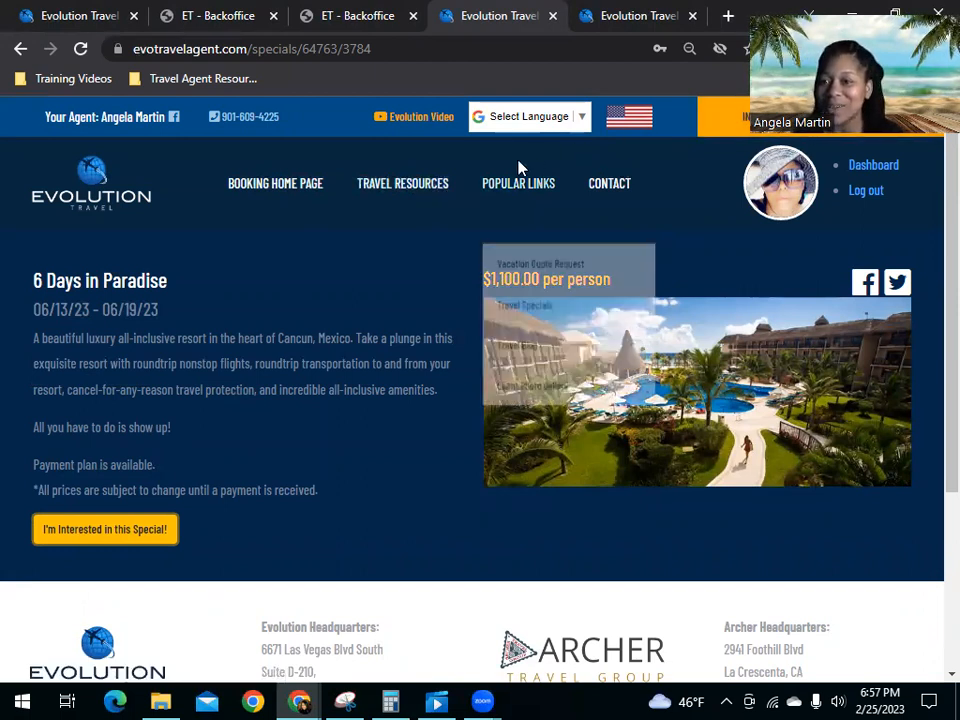